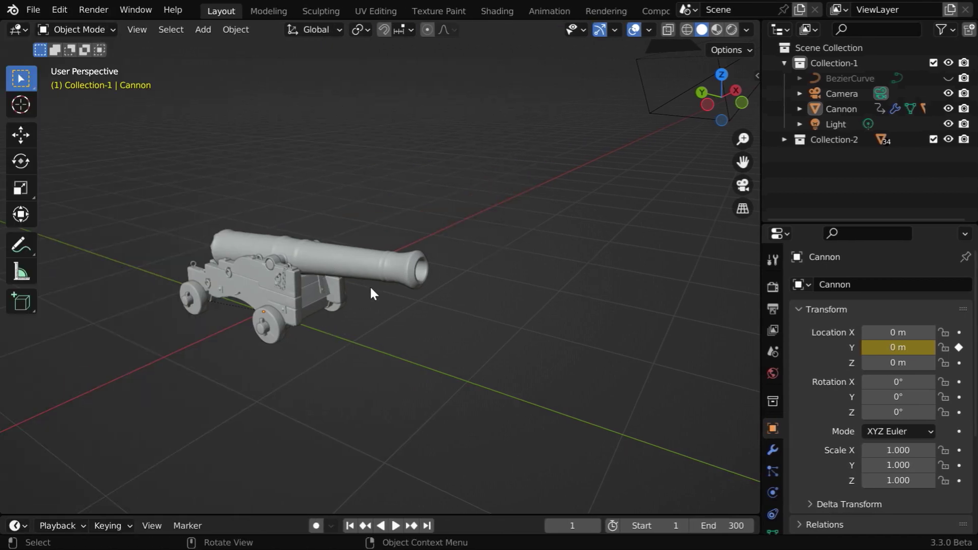
Step: Zoom out, select the camera, and play the 300-frame animation of the cannon rolling along its path
ctrl+middle_drag(381, 328, 383, 396)
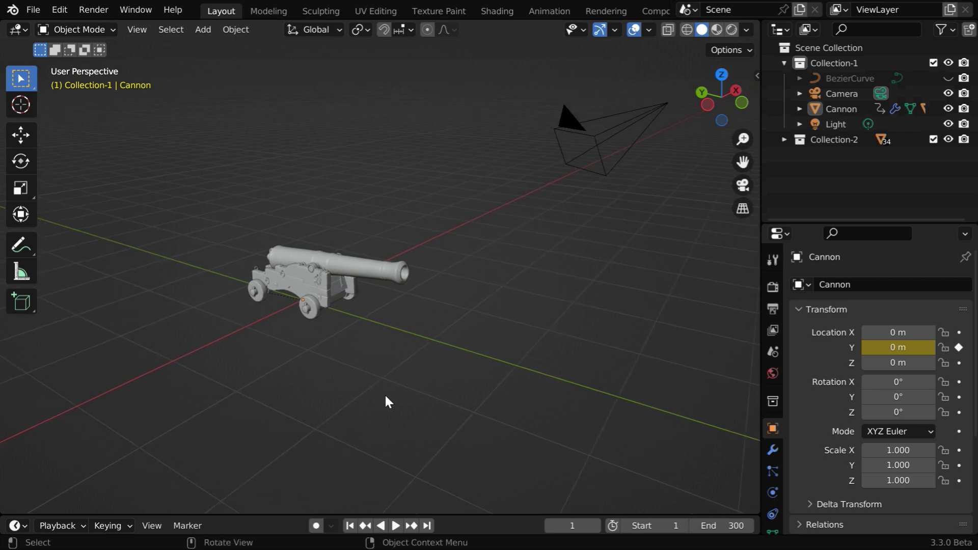
click(601, 177)
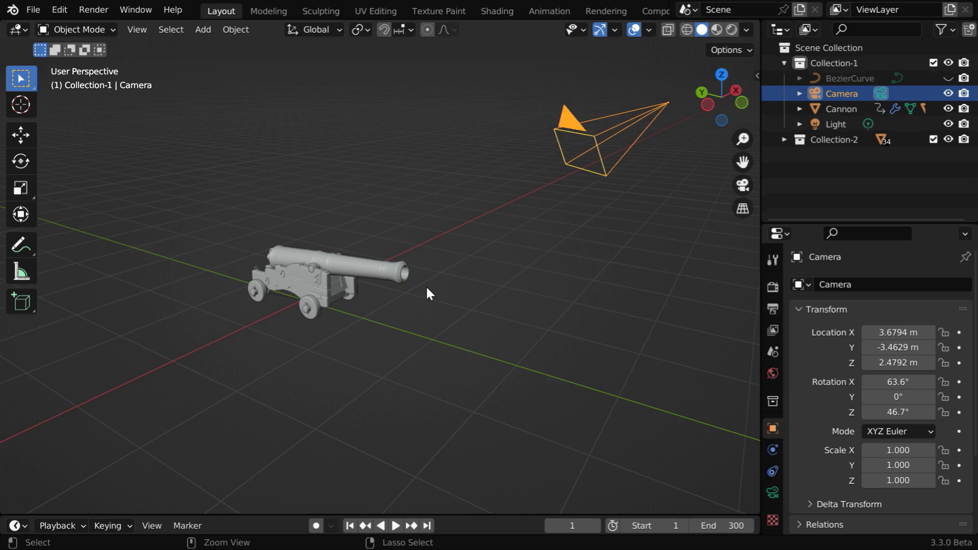
ctrl+middle_drag(426, 291, 417, 379)
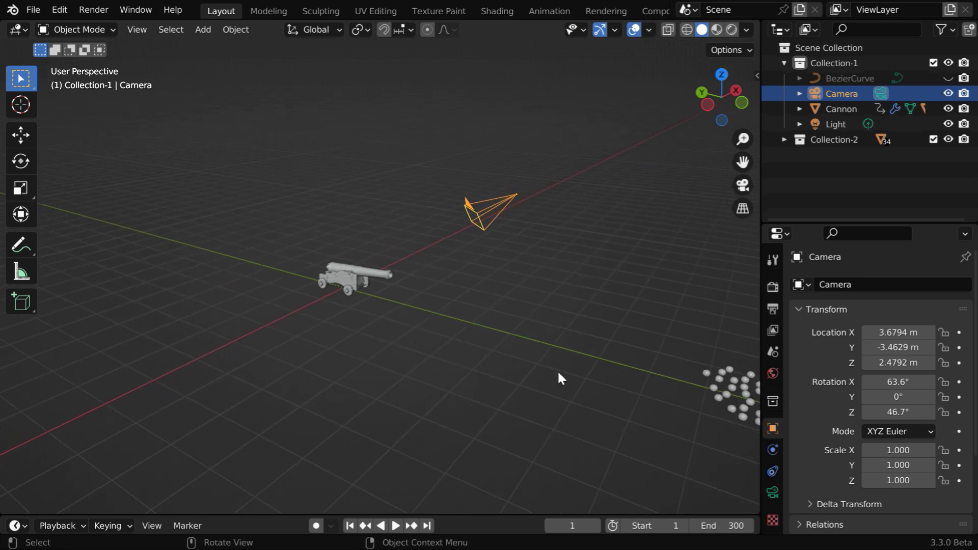
click(396, 526)
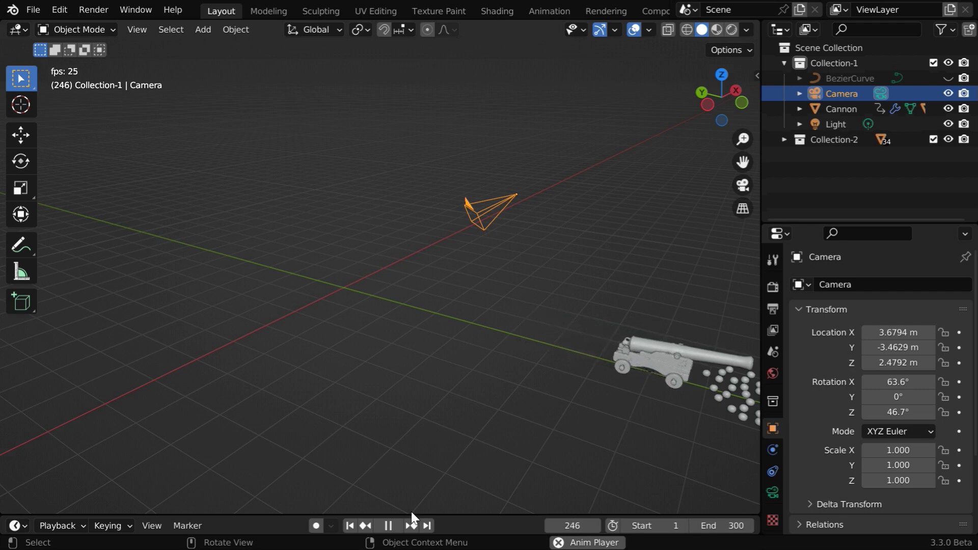
Step: Stop playback at frame 1, unhide the BezierCurve in the Outliner, and select it
click(389, 525)
click(350, 526)
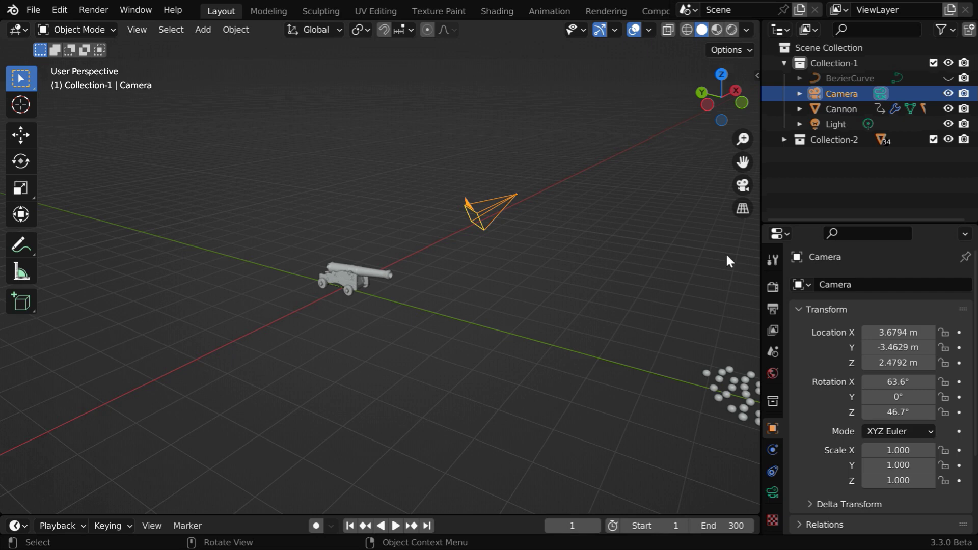
click(948, 78)
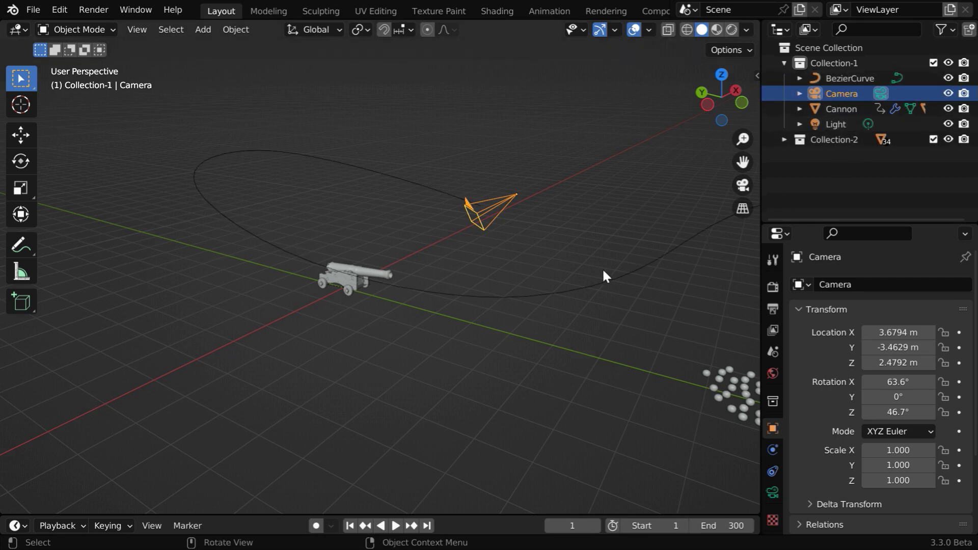
click(528, 292)
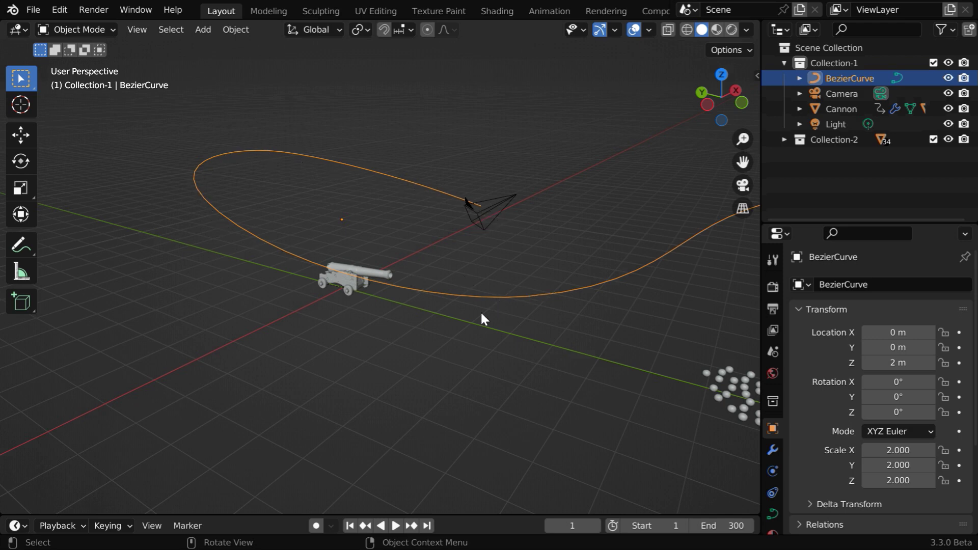
Step: Orbit and zoom the viewport to frame the whole curve around the cannon
scroll(567, 339, down, 3)
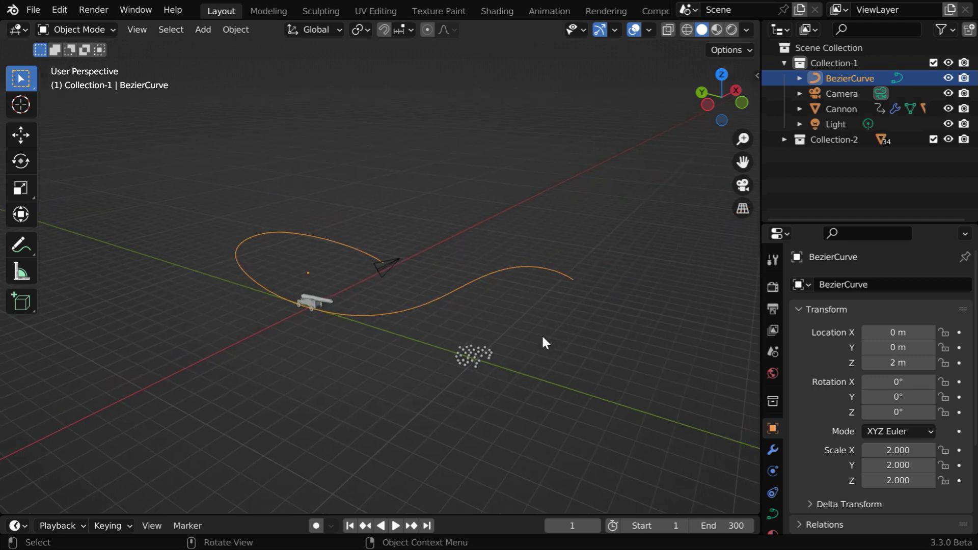
middle_drag(378, 371, 448, 374)
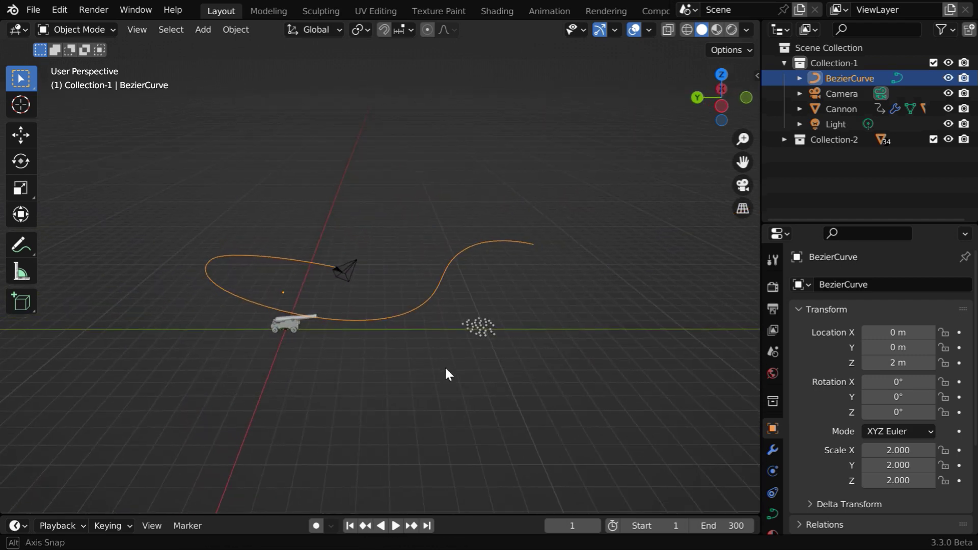
ctrl+middle_drag(450, 409, 438, 339)
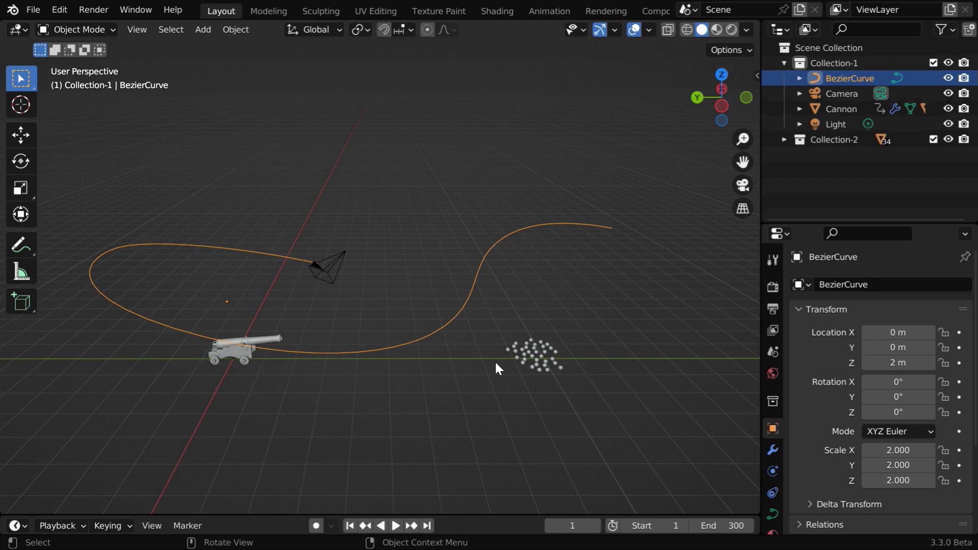
middle_drag(493, 369, 417, 390)
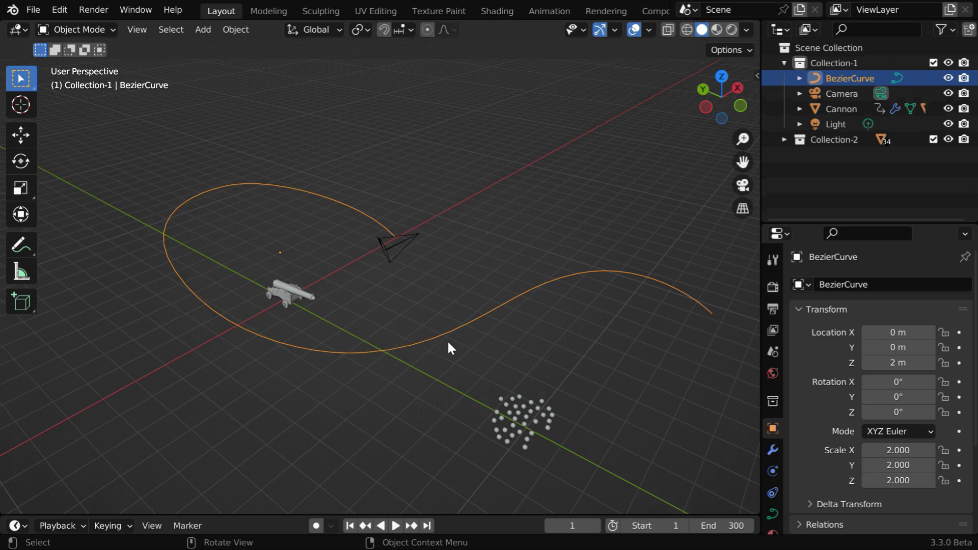
middle_drag(373, 352, 377, 325)
middle_drag(408, 383, 414, 359)
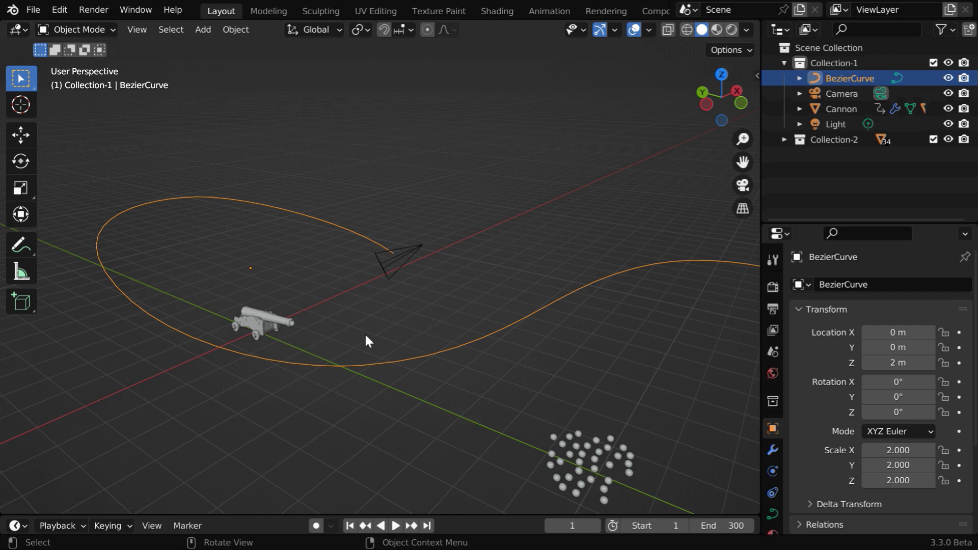
ctrl+middle_drag(404, 328, 406, 378)
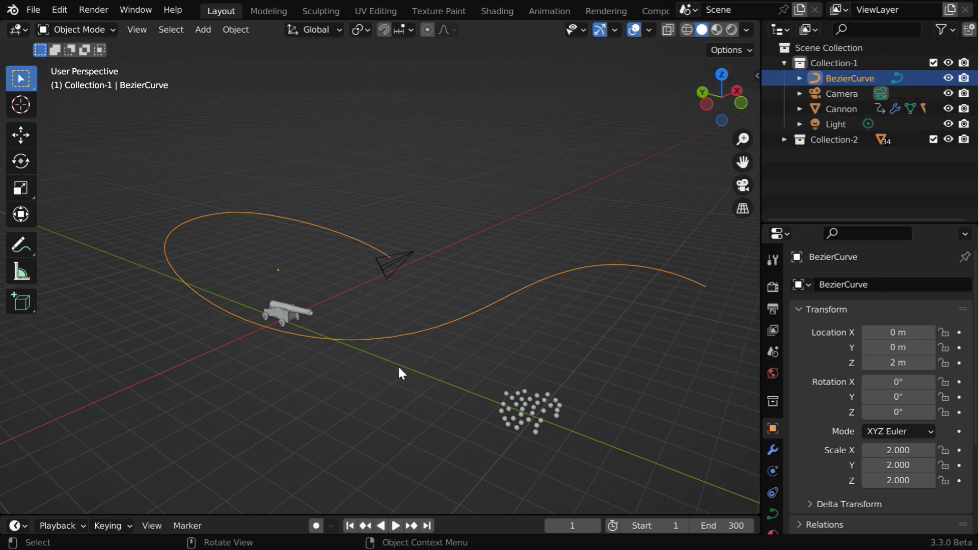
Step: Delete the old BezierCurve and add a Bezier circle curve in its place
key(x)
click(355, 363)
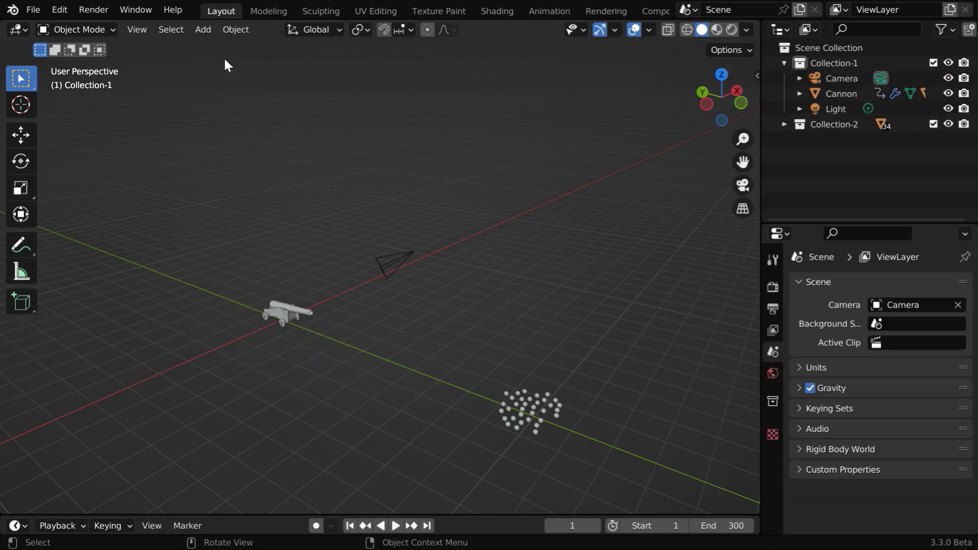
click(203, 29)
mouse_move(219, 65)
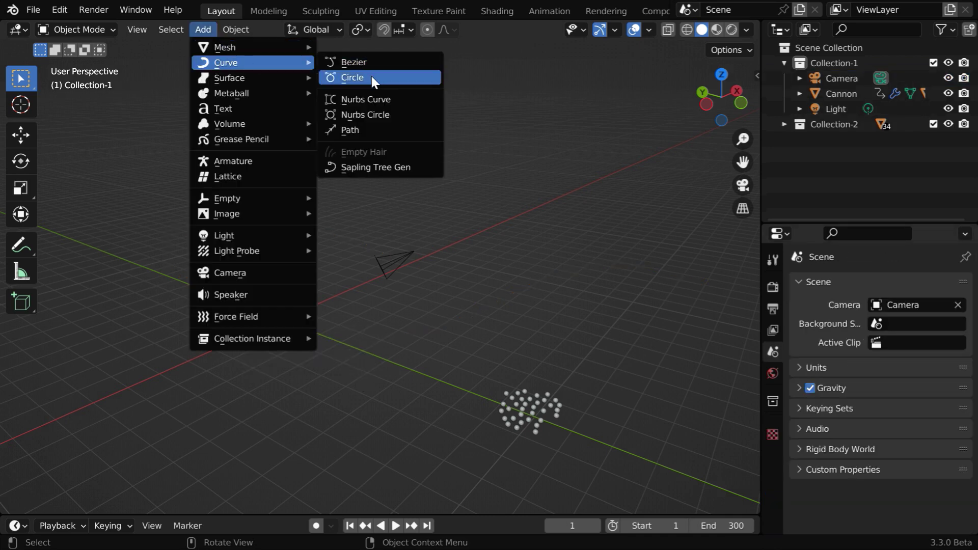
click(393, 77)
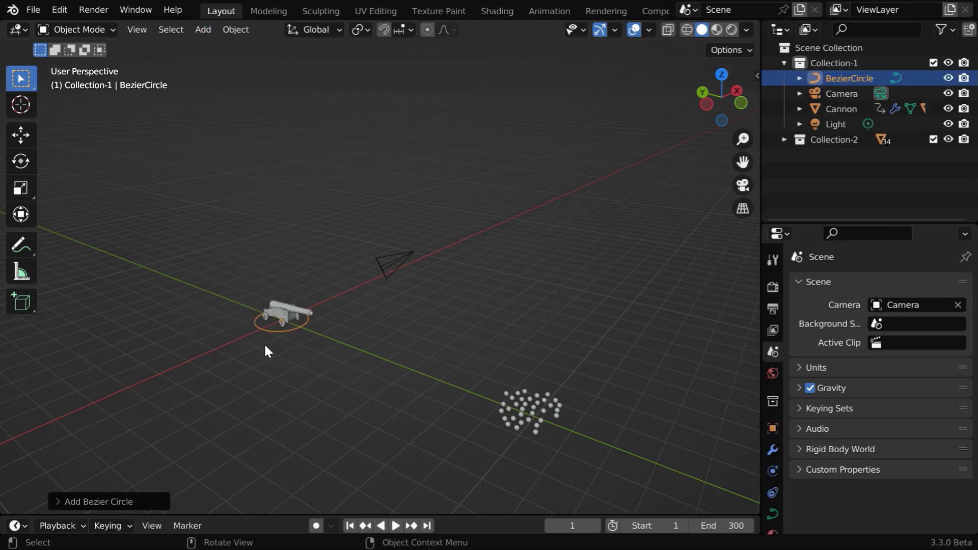
Step: Scale the BezierCircle to 5 on X, Y and Z and centre the view on it
click(775, 431)
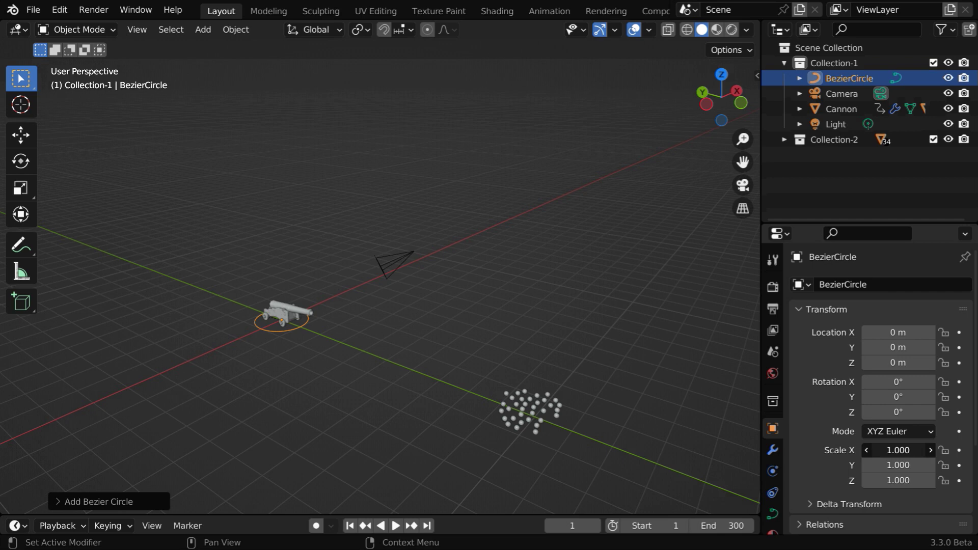
drag(899, 451, 910, 485)
text(5)
key(Return)
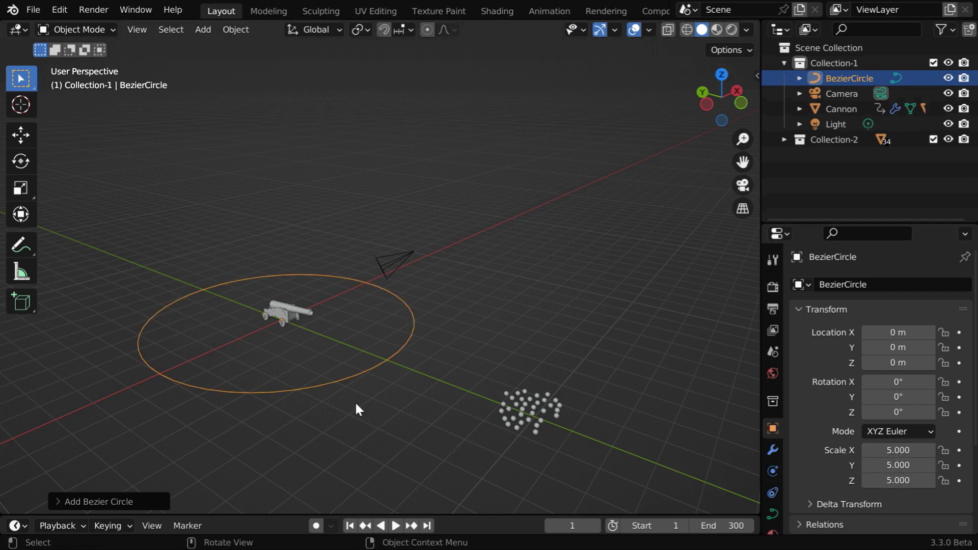
key(KP_Decimal)
Step: Select the camera and set its location and rotation X/Y/Z all to 0
click(508, 206)
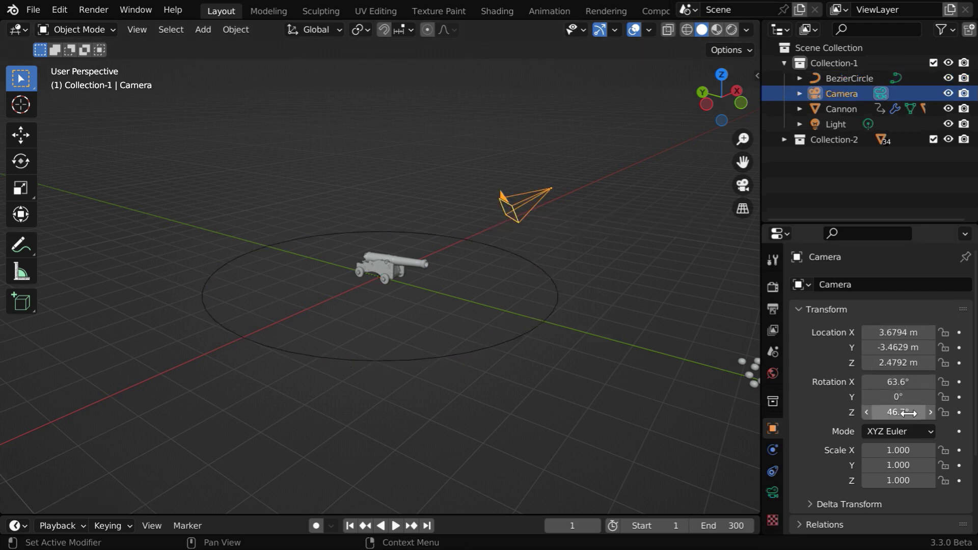
drag(897, 332, 898, 412)
text(0)
key(Return)
text(0)
key(Return)
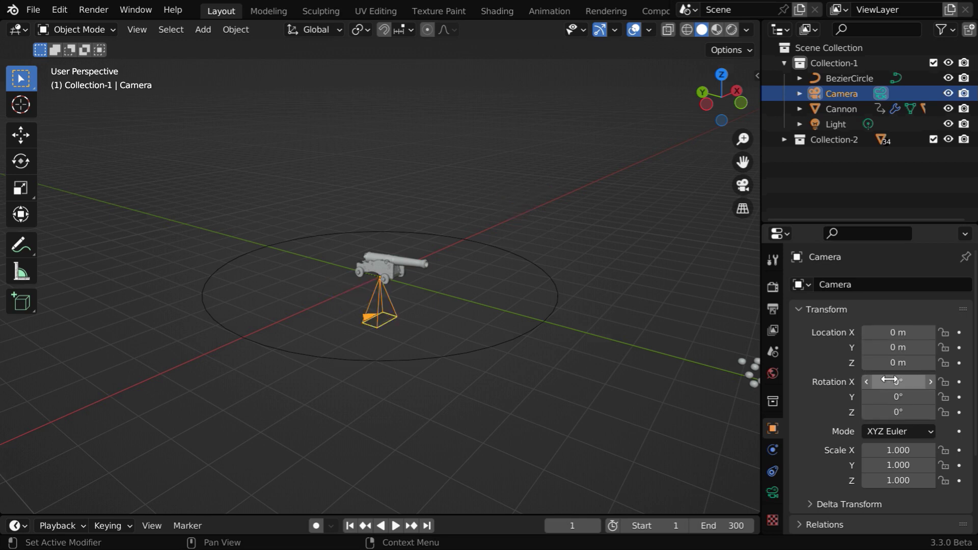
Step: Add a Follow Path constraint to the camera with BezierCircle as the target
click(776, 470)
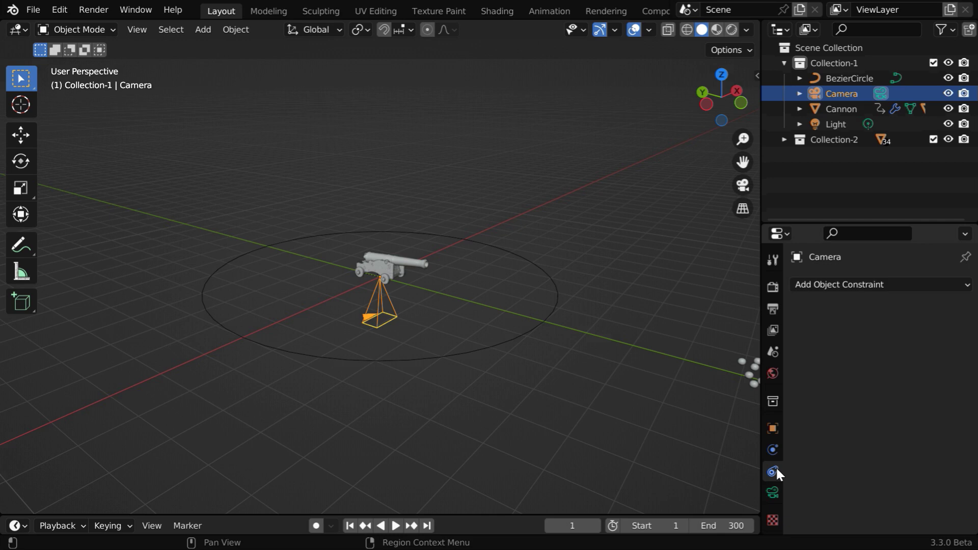
click(890, 285)
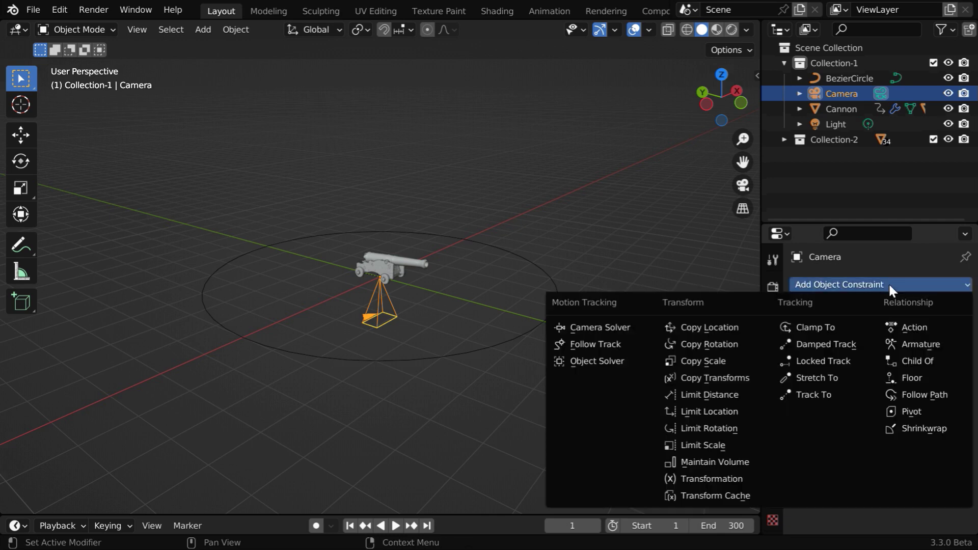
click(925, 395)
click(873, 333)
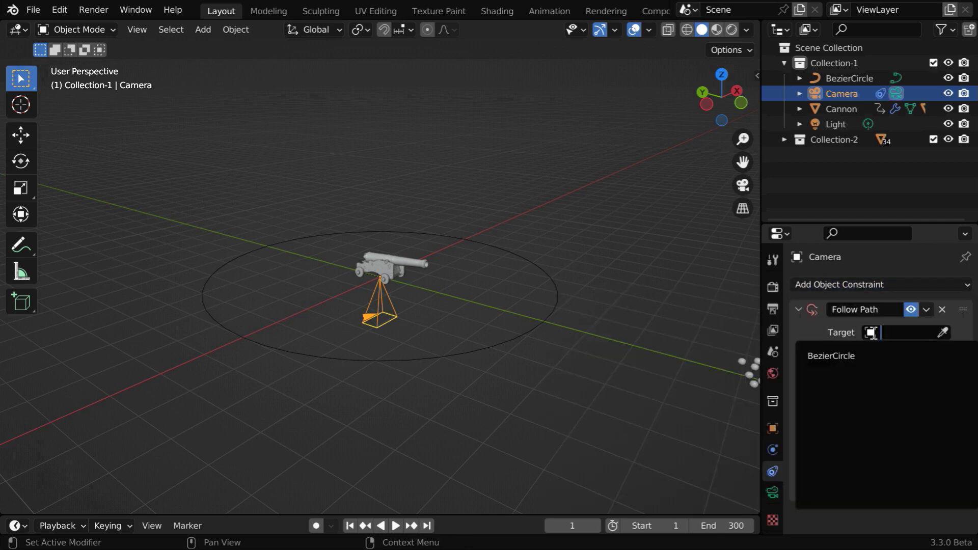
click(851, 357)
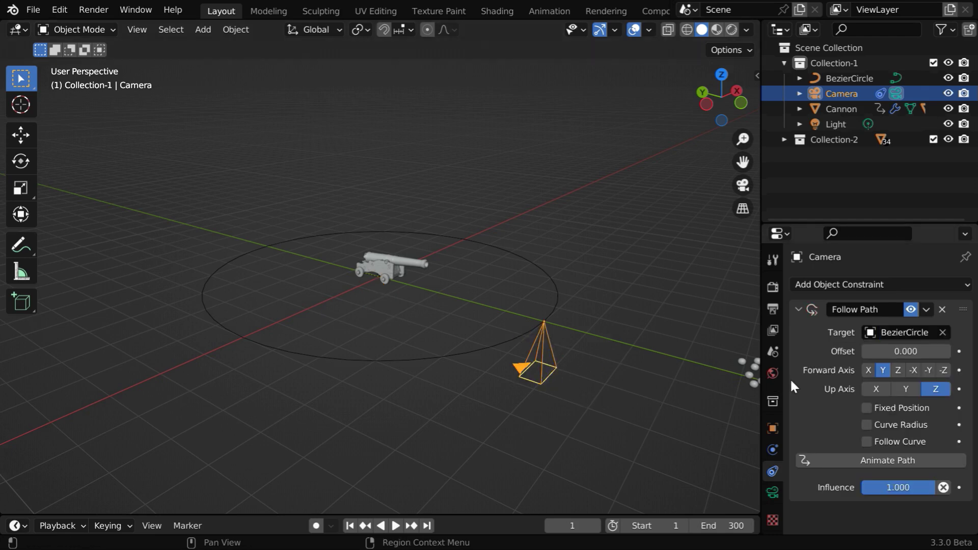
Step: Drag the camera's Follow Path offset to -1.100 and zoom in on the cannon
mouse_move(900, 351)
mouse_down()
mouse_move(959, 351)
mouse_move(811, 351)
mouse_move(912, 351)
mouse_up()
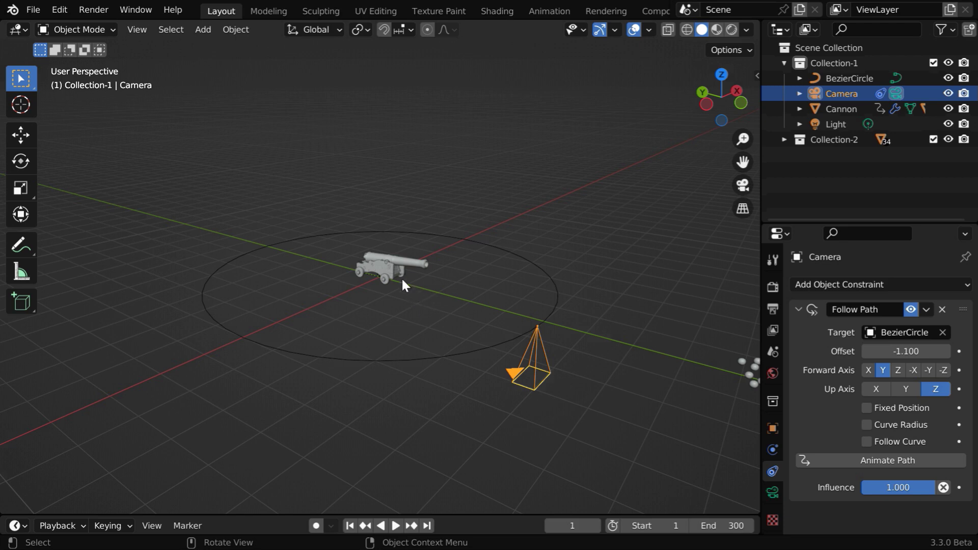
ctrl+middle_drag(476, 354, 464, 315)
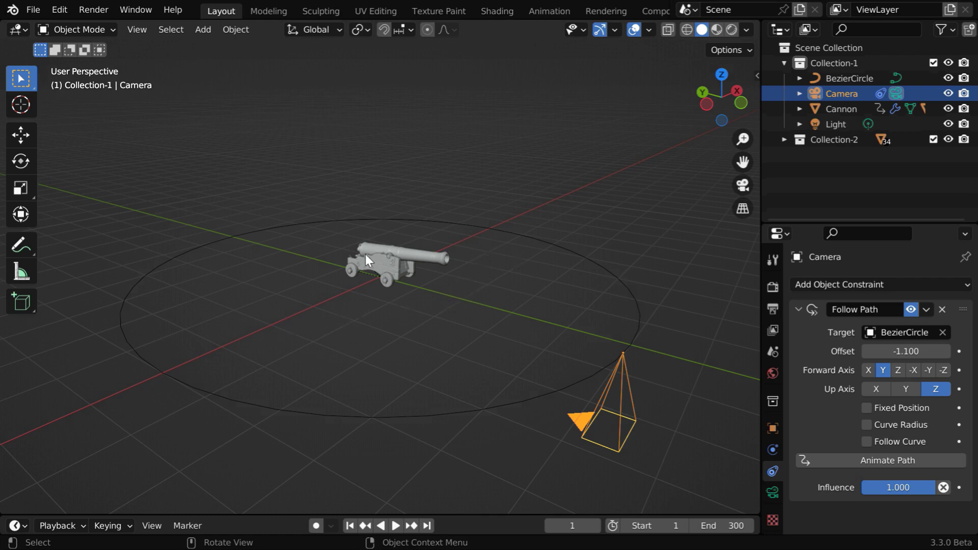
Step: Add a Plain Axes Empty at the origin beside the cannon, then select the camera
click(203, 31)
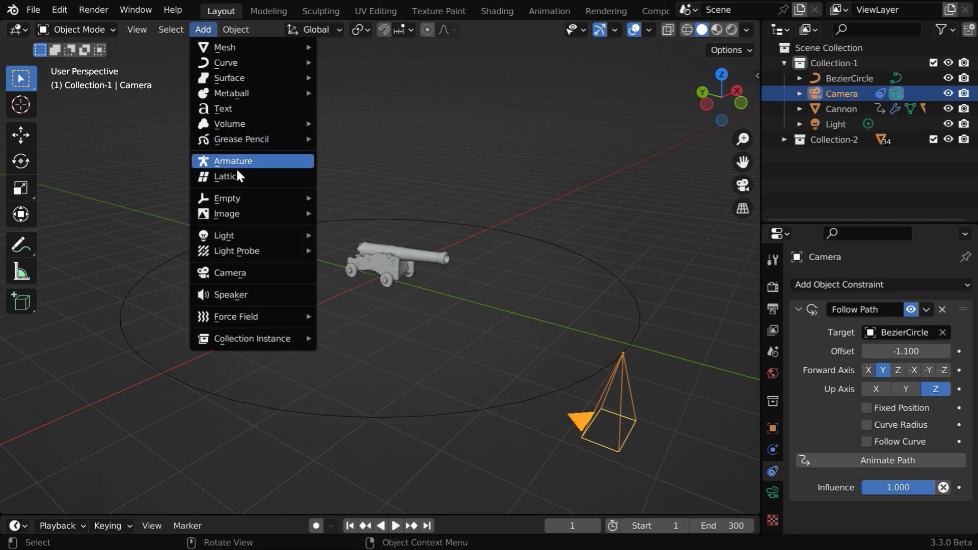
mouse_move(244, 203)
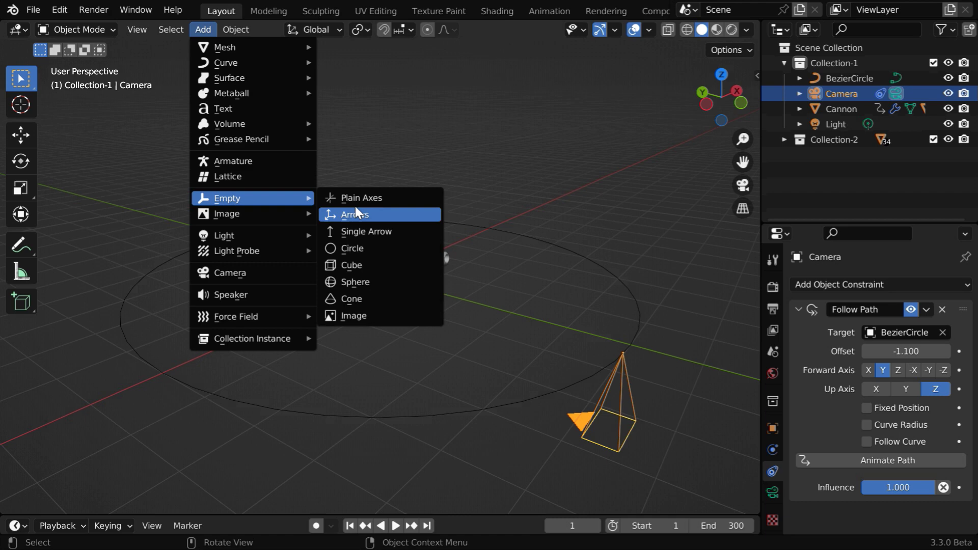
click(371, 199)
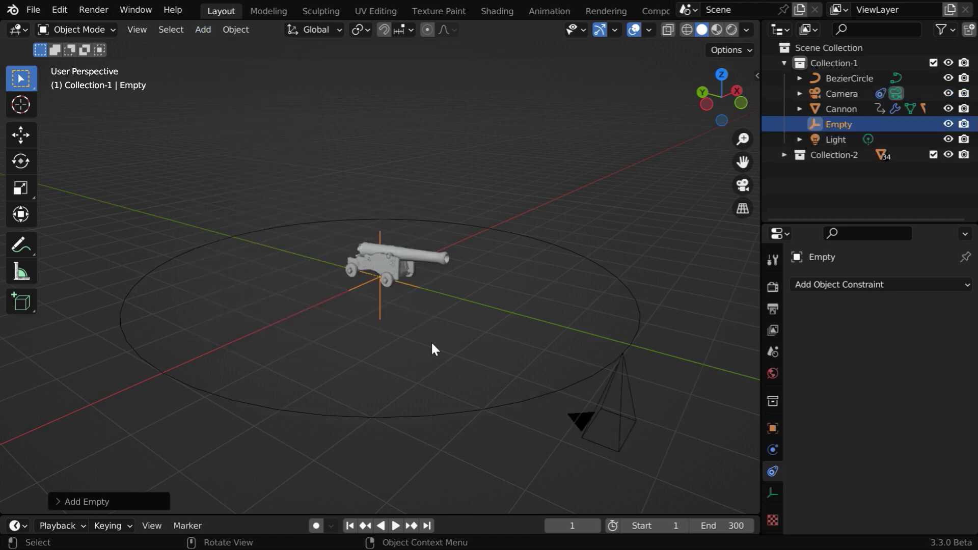
click(614, 437)
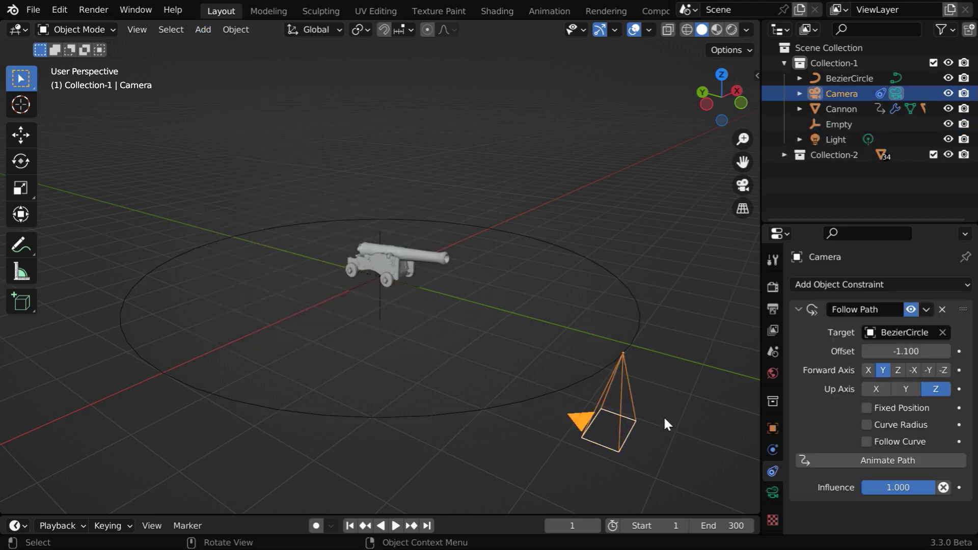
Step: Add a Track To constraint to the camera and eyedrop the Empty as its target
click(901, 285)
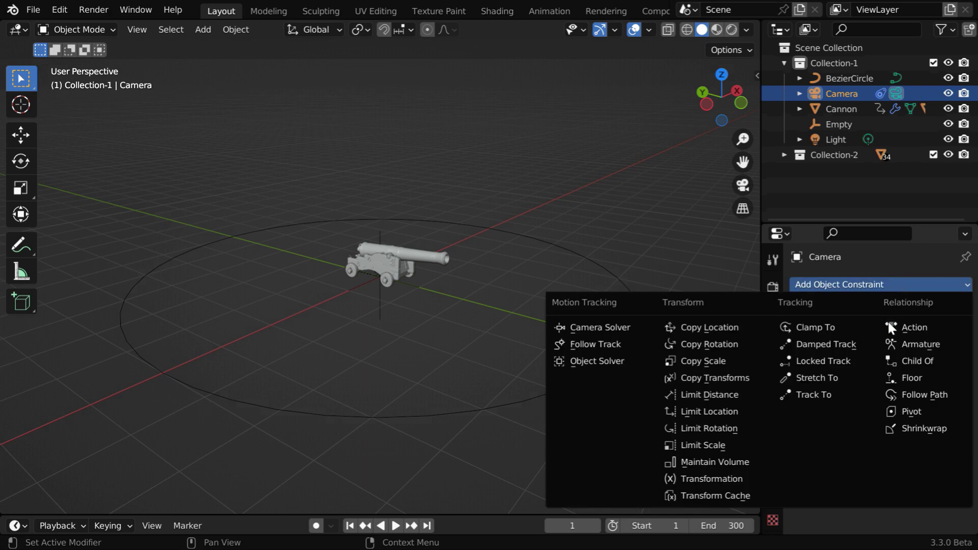
click(821, 392)
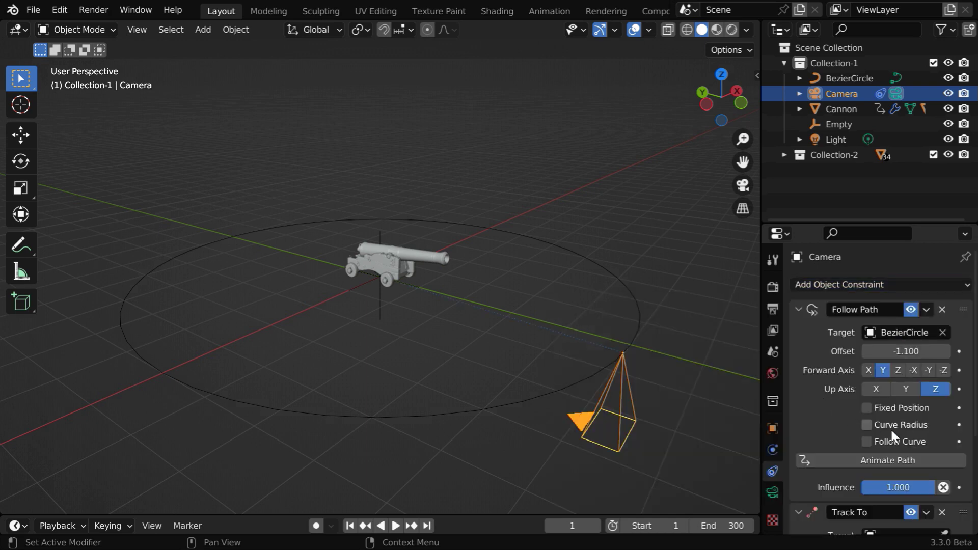
scroll(946, 436, down, 6)
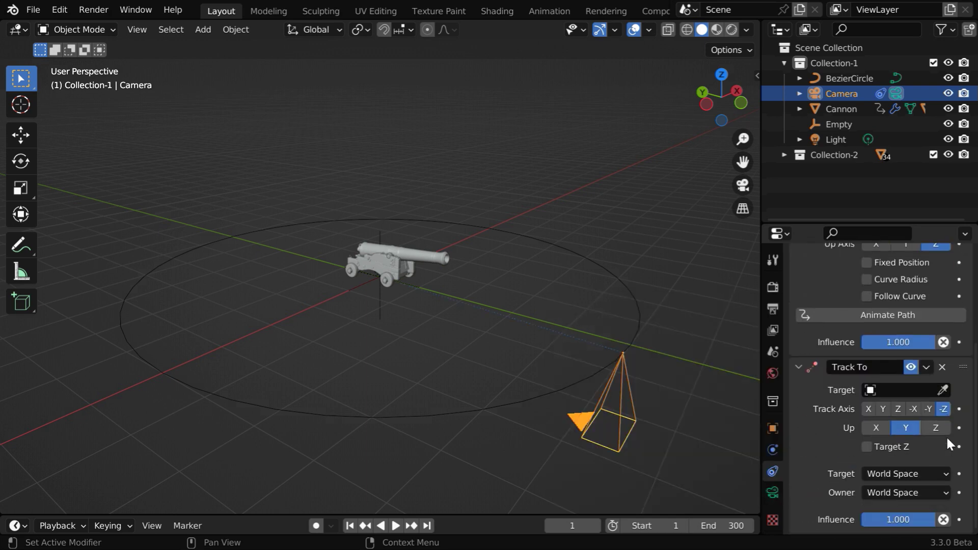
click(939, 392)
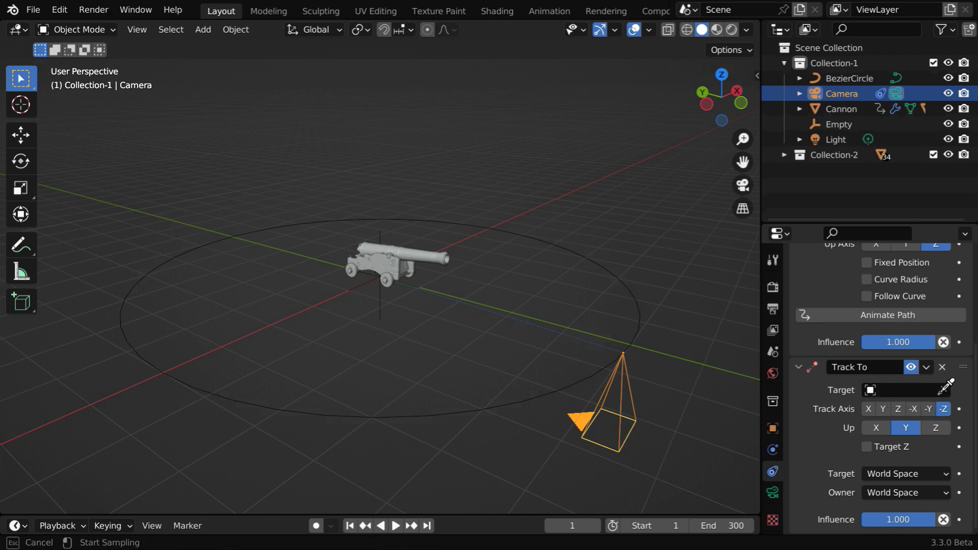
click(383, 306)
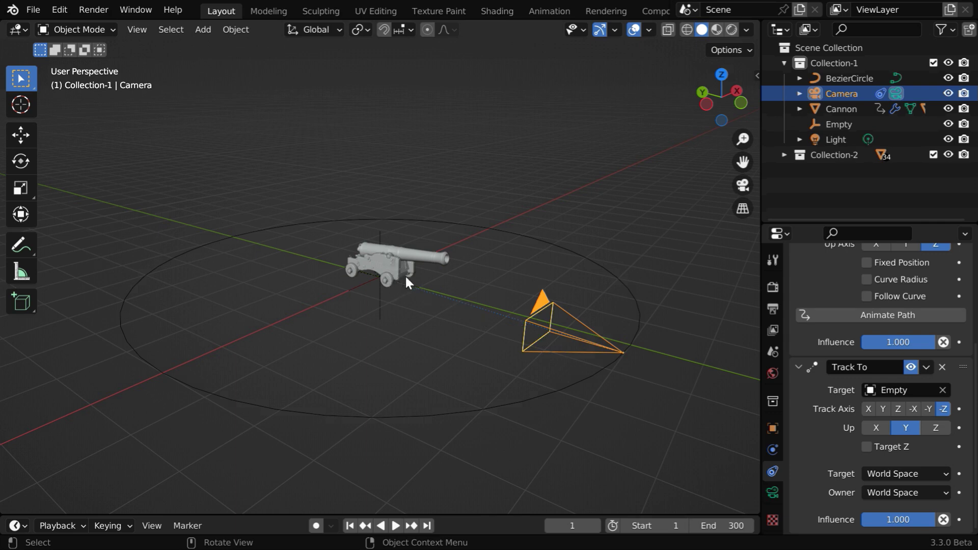
scroll(911, 429, up, 6)
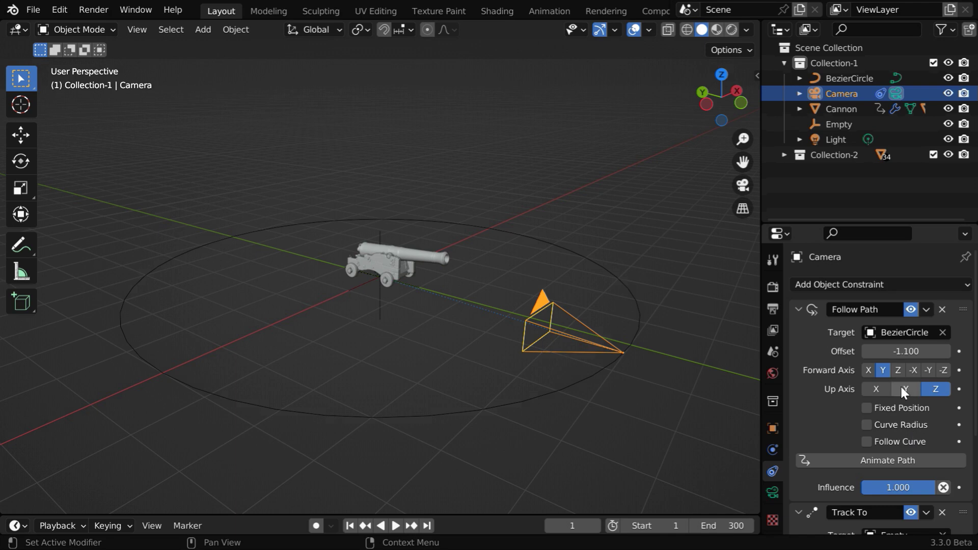
Step: Drag the Follow Path offset to -29.200 and switch to Camera Perspective to view the cannon
drag(908, 351, 895, 351)
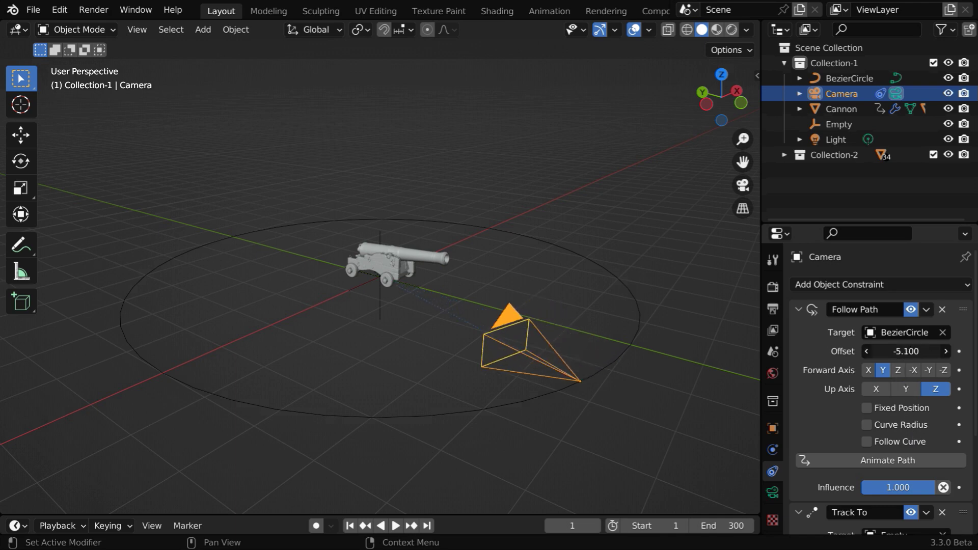
drag(907, 351, 841, 351)
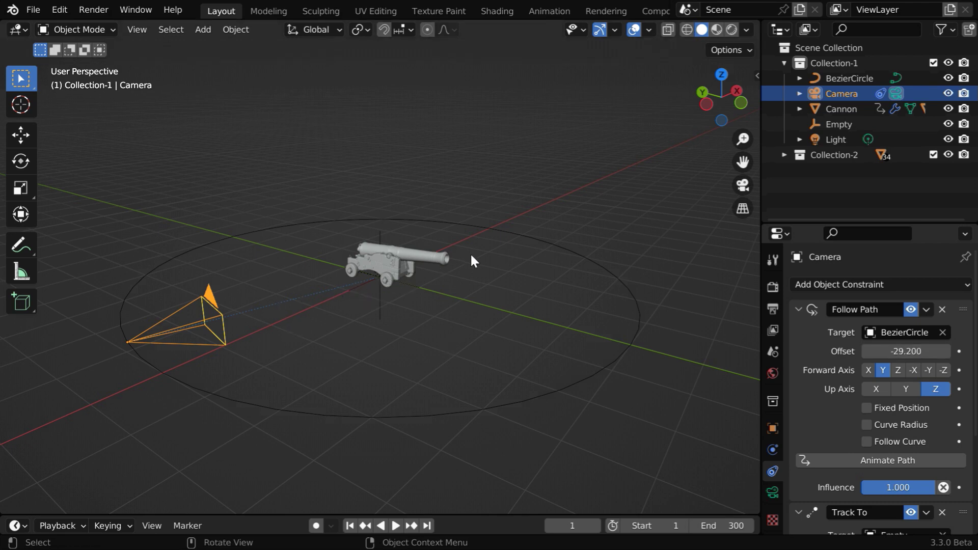
click(744, 187)
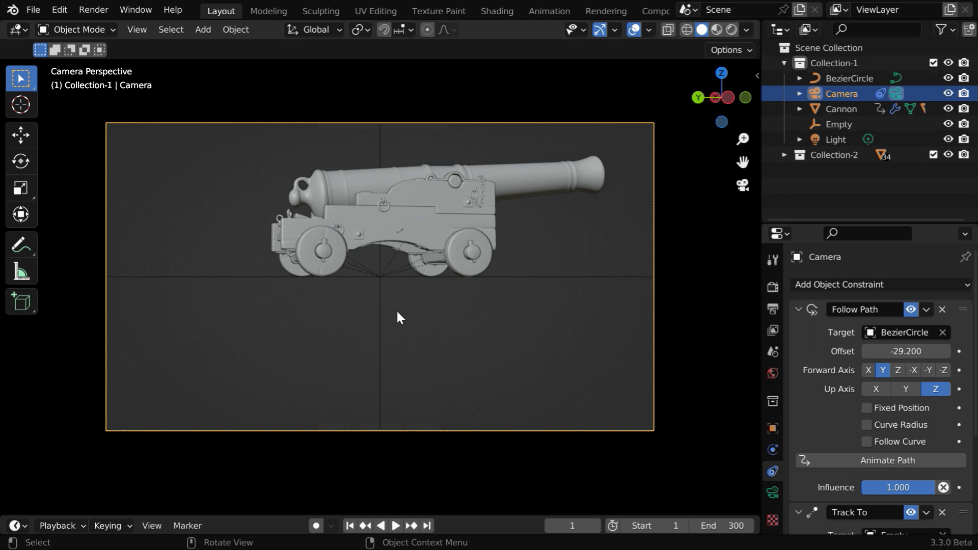
Step: Select the Empty, set its location to X 0, Y -0.71, Z 0.87 m, then leave camera view
click(378, 317)
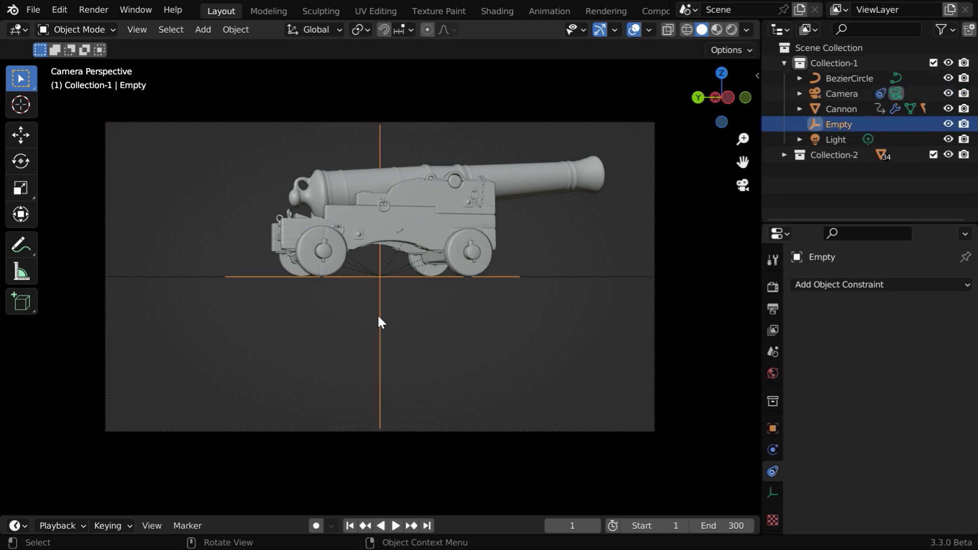
click(773, 429)
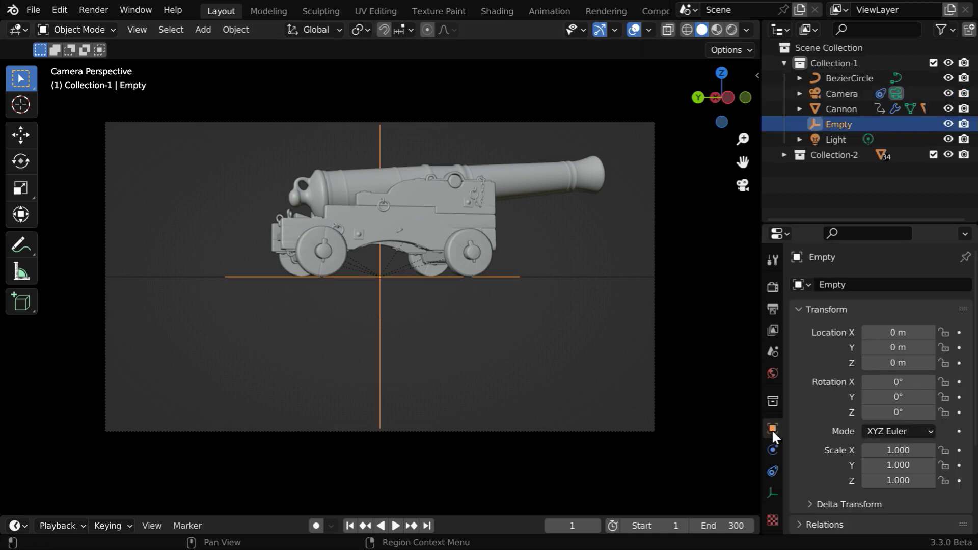
drag(892, 367, 968, 367)
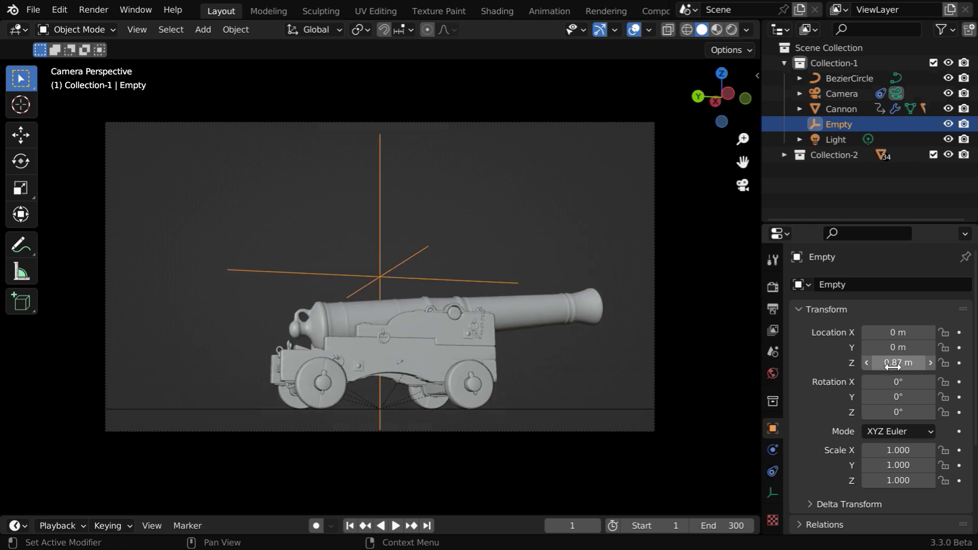
mouse_move(899, 347)
mouse_down()
mouse_move(927, 348)
mouse_move(826, 347)
mouse_move(901, 348)
mouse_move(876, 332)
mouse_move(958, 333)
mouse_move(900, 336)
mouse_up()
click(899, 336)
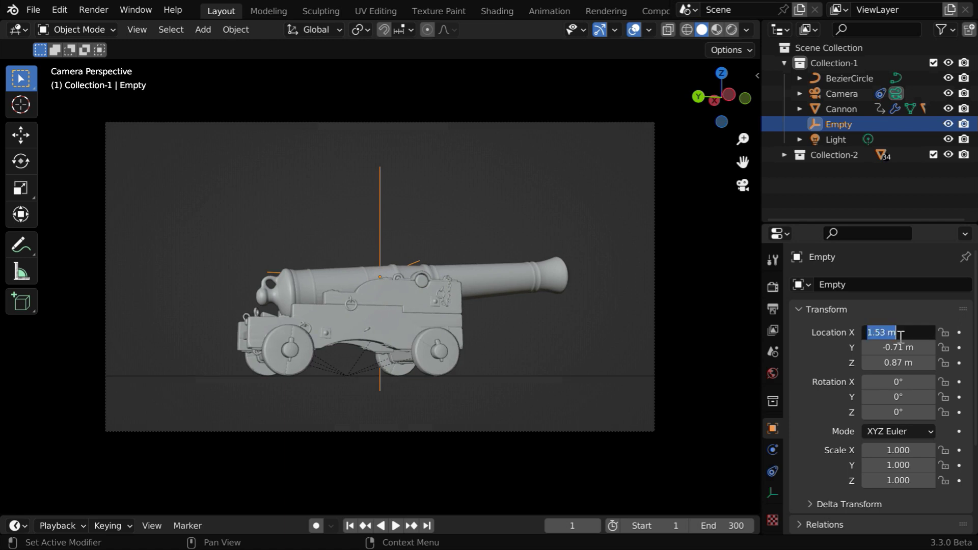
text(0)
key(Return)
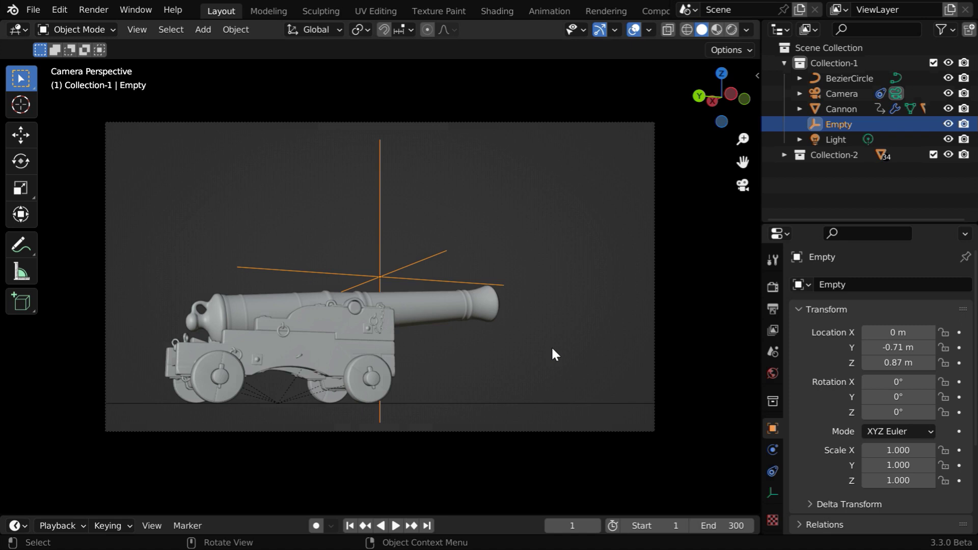
click(743, 185)
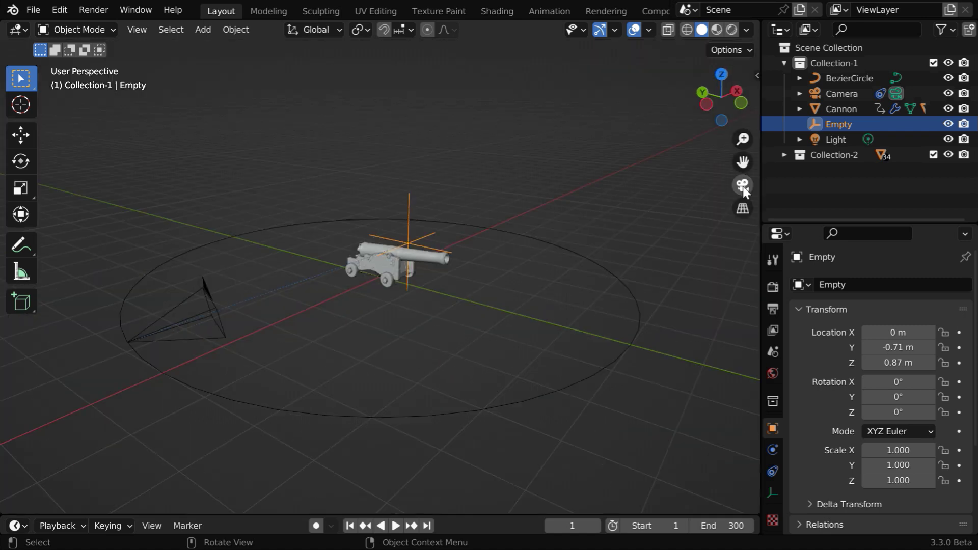
Step: Select the BezierCircle, scale it uniformly to 5.750 and set Location Z to 2.21 m
click(541, 398)
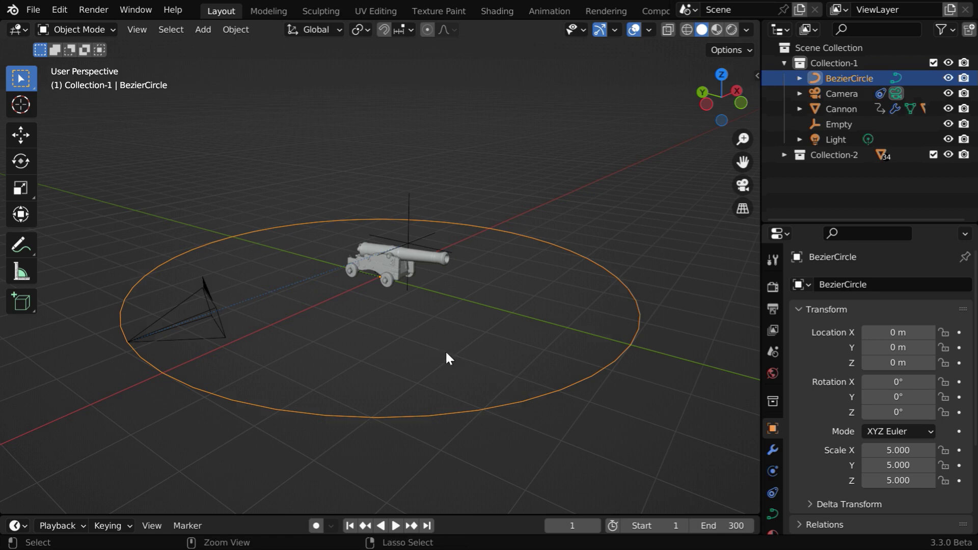
scroll(445, 349, down, 2)
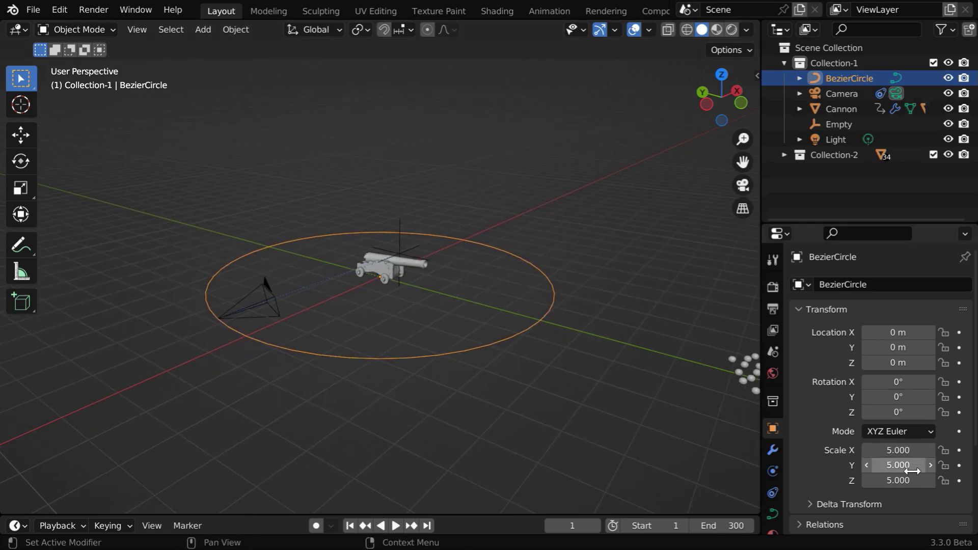
mouse_move(899, 461)
mouse_down()
mouse_move(899, 450)
mouse_move(899, 481)
mouse_move(821, 481)
mouse_move(976, 481)
mouse_move(793, 481)
mouse_move(918, 481)
mouse_move(900, 451)
mouse_up()
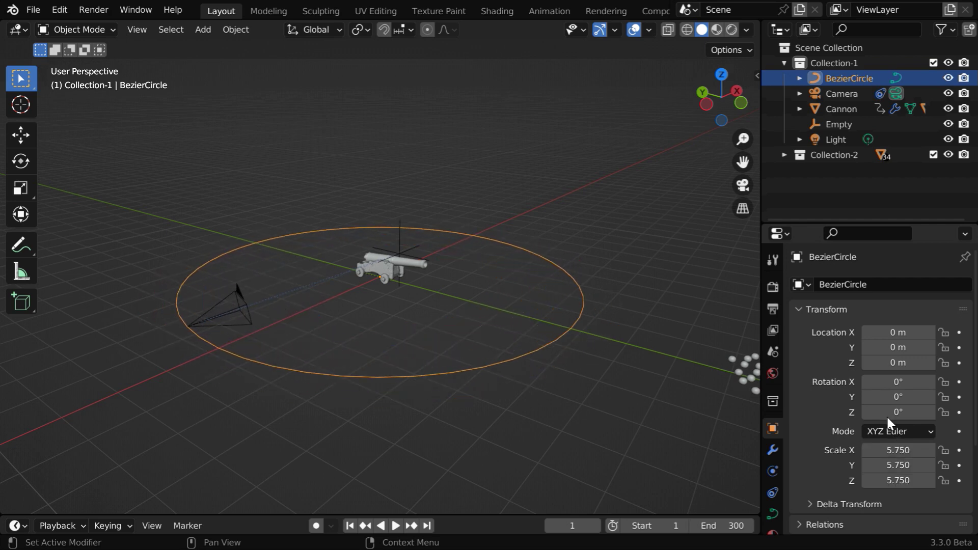
drag(900, 363, 936, 363)
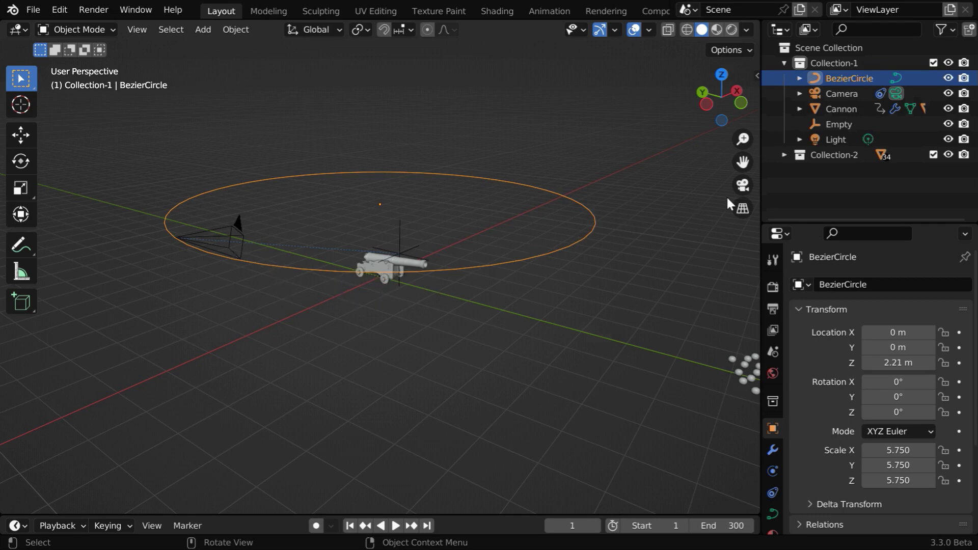
click(744, 188)
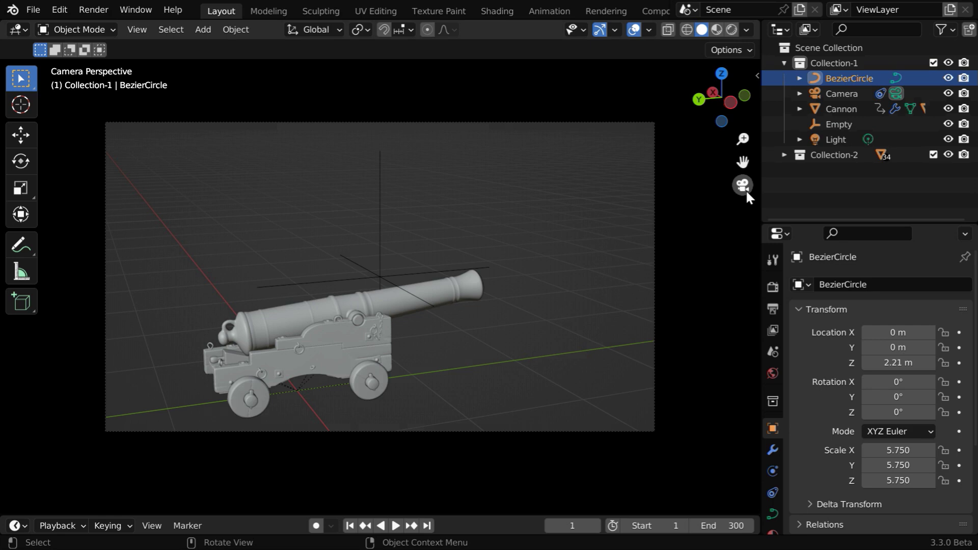
drag(898, 362, 877, 355)
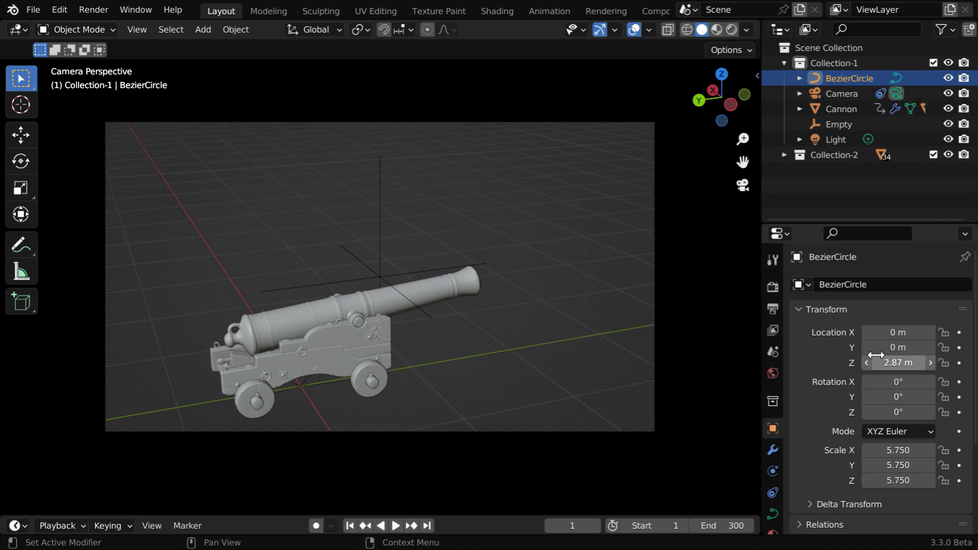
mouse_move(897, 451)
mouse_down()
mouse_move(898, 479)
mouse_move(960, 479)
mouse_move(813, 466)
mouse_move(935, 466)
mouse_move(845, 466)
mouse_move(884, 450)
mouse_up()
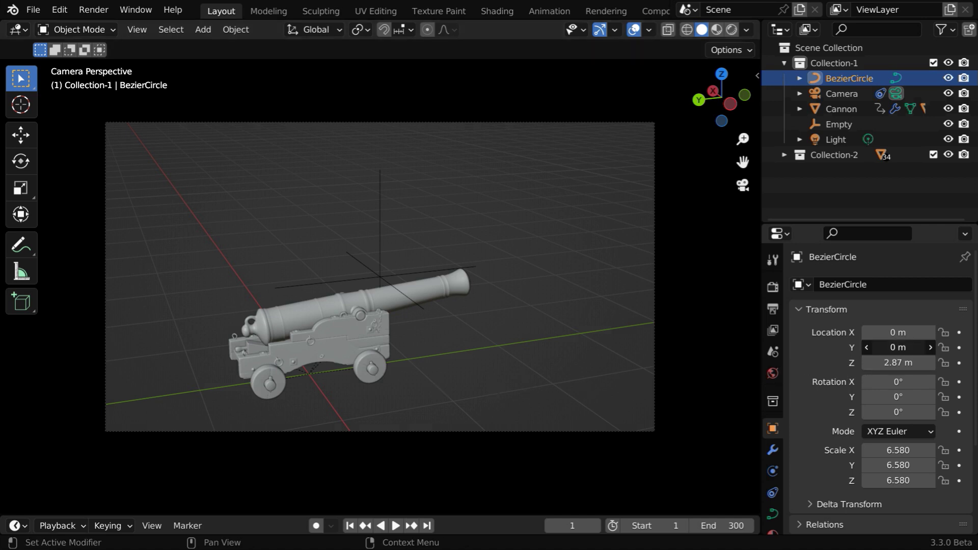
mouse_move(899, 347)
mouse_down()
mouse_move(810, 347)
mouse_move(904, 347)
mouse_up()
mouse_move(898, 332)
mouse_down()
mouse_move(868, 332)
mouse_move(888, 332)
mouse_up()
click(908, 333)
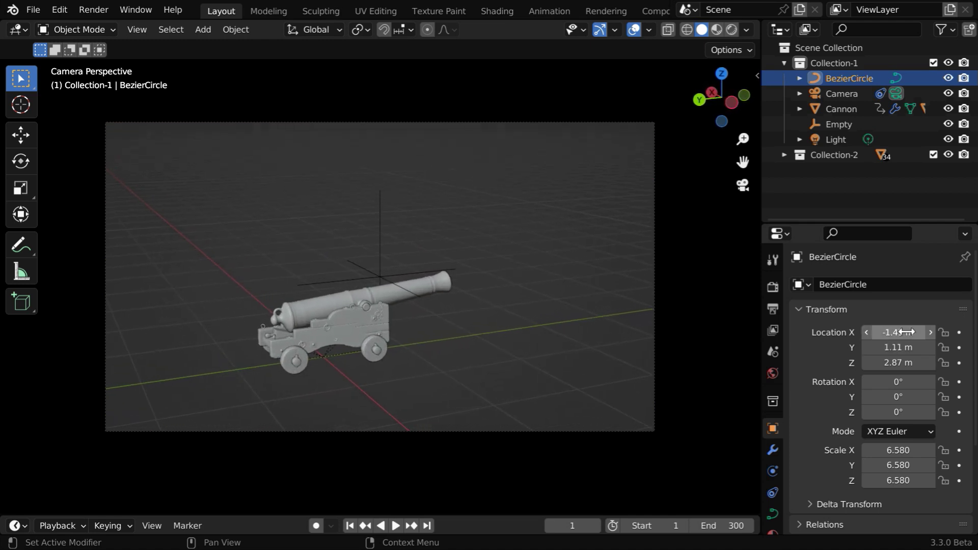
text(0)
key(Return)
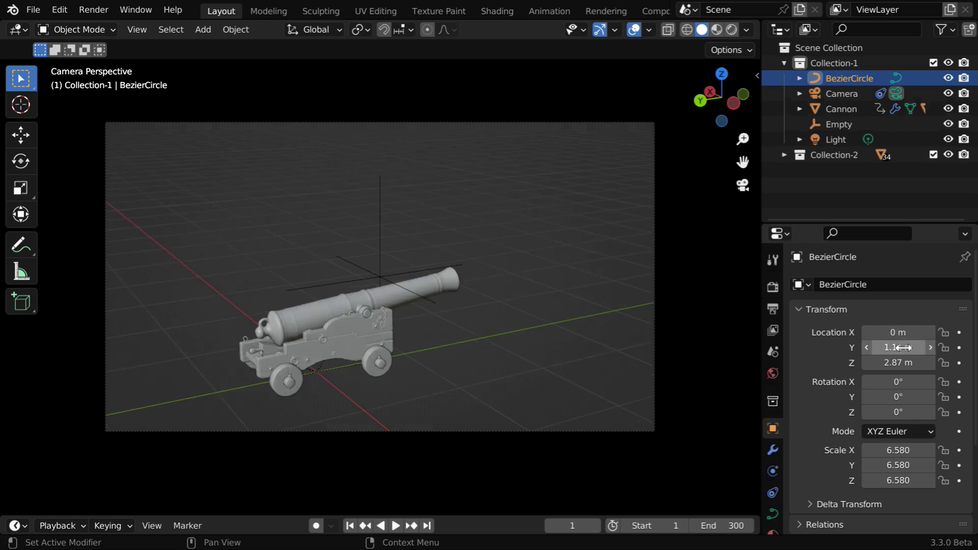
click(900, 347)
text(0)
key(Return)
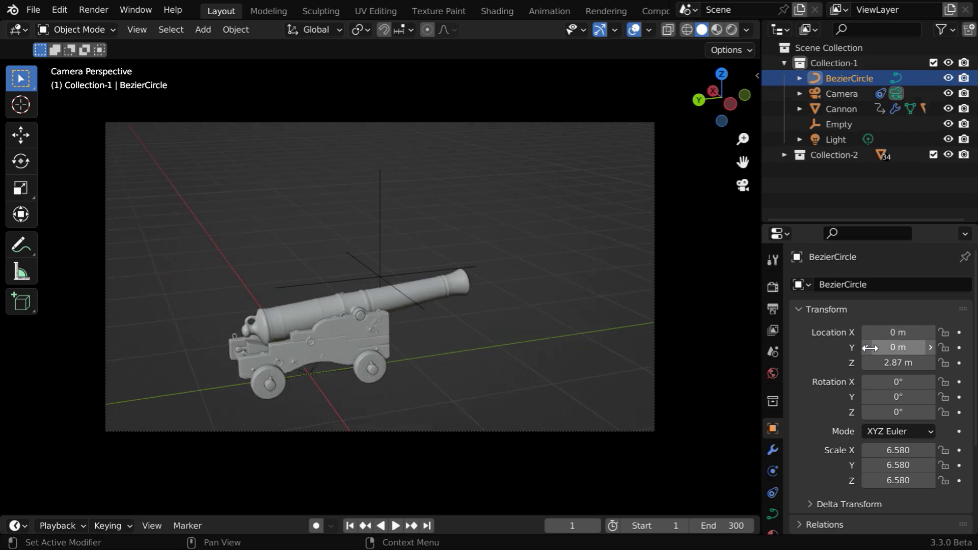
Step: Select the cannon, leave the camera view and orbit out to an overview of the scene
click(345, 332)
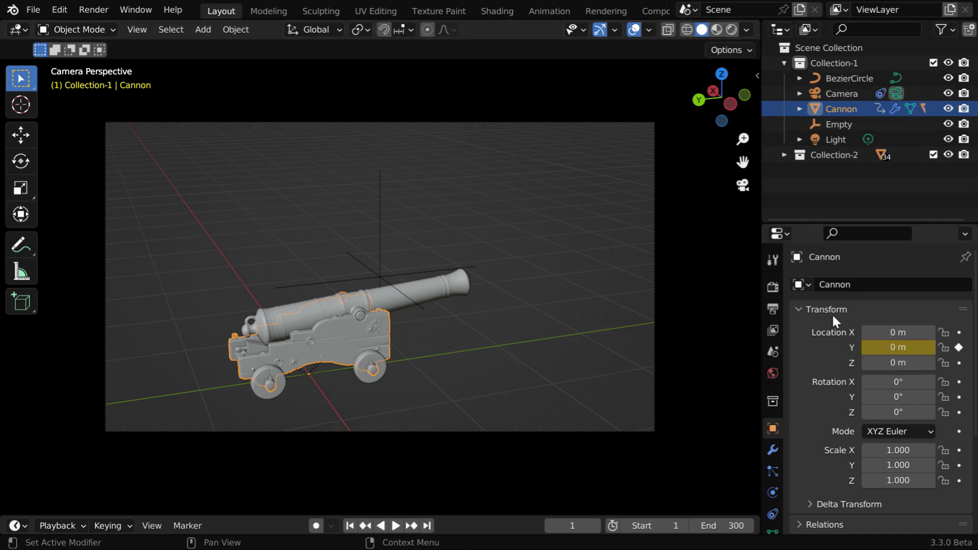
click(743, 185)
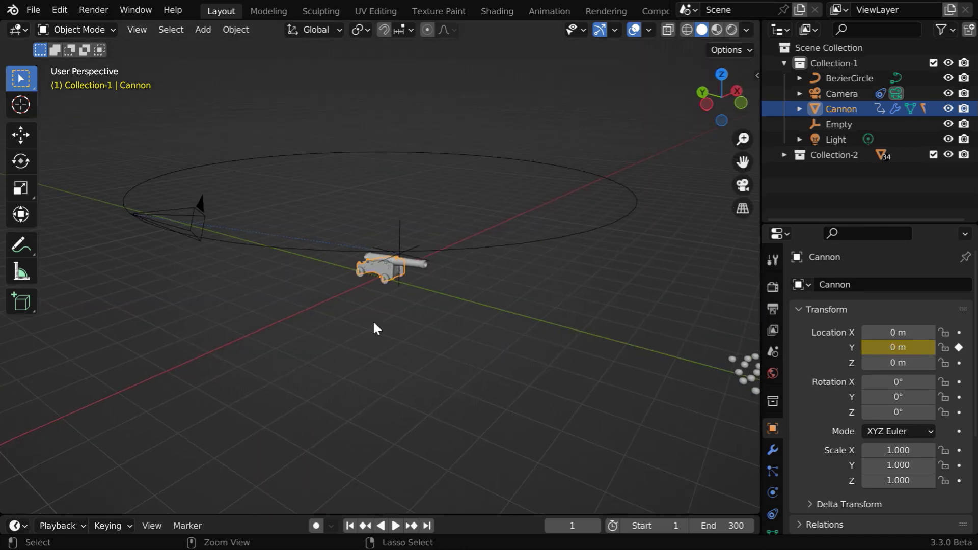
middle_drag(373, 328, 243, 383)
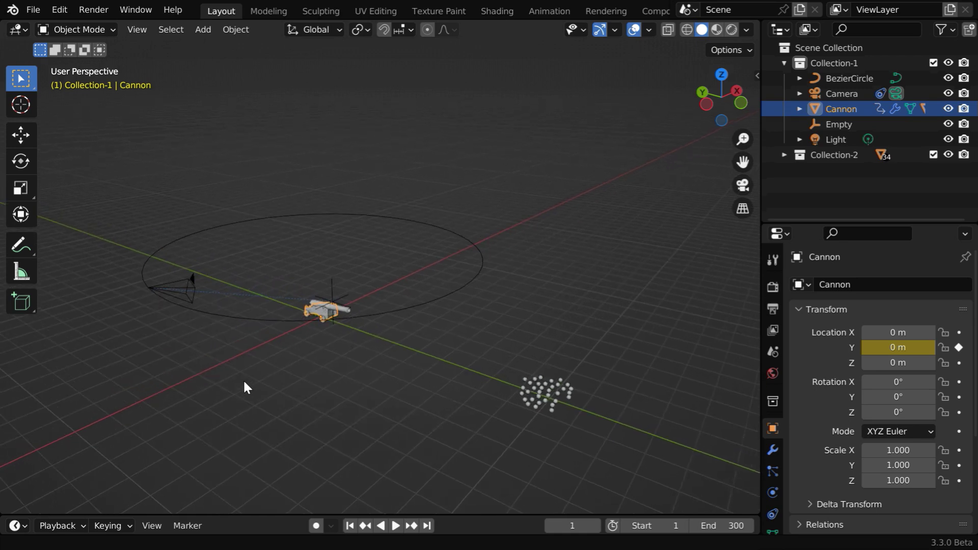
middle_drag(319, 423, 341, 436)
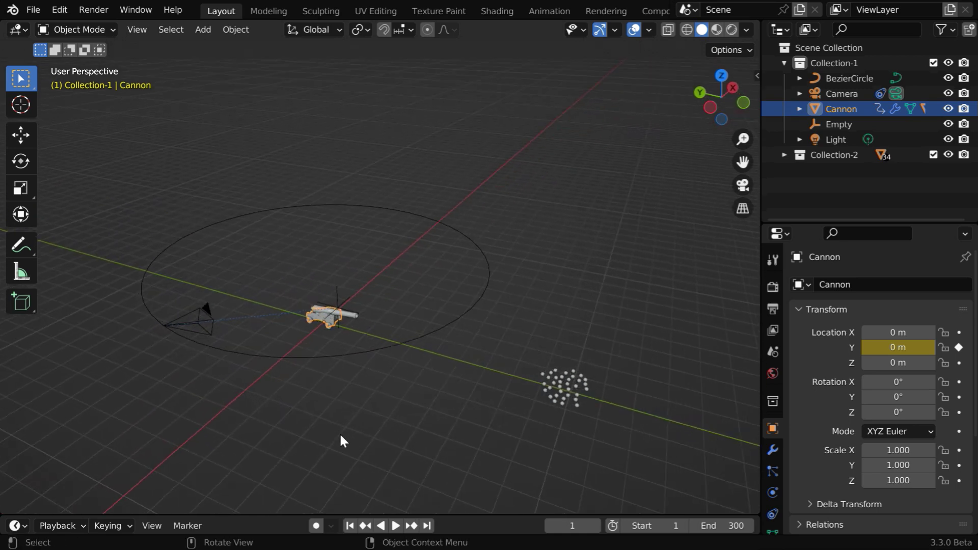
click(412, 419)
Step: Step through the cannon's keyframes at frames 200 and 250, then select the BezierCircle at frame 1
click(411, 526)
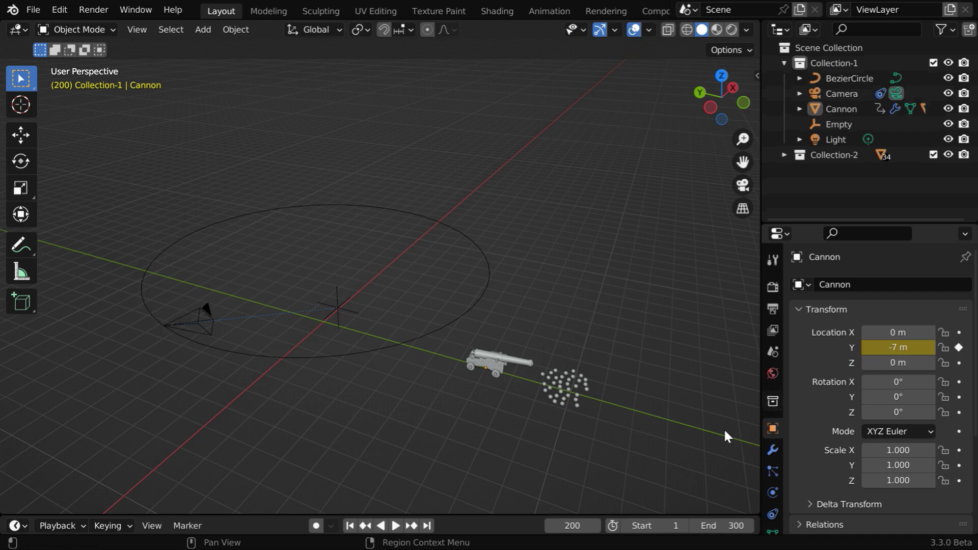
click(412, 525)
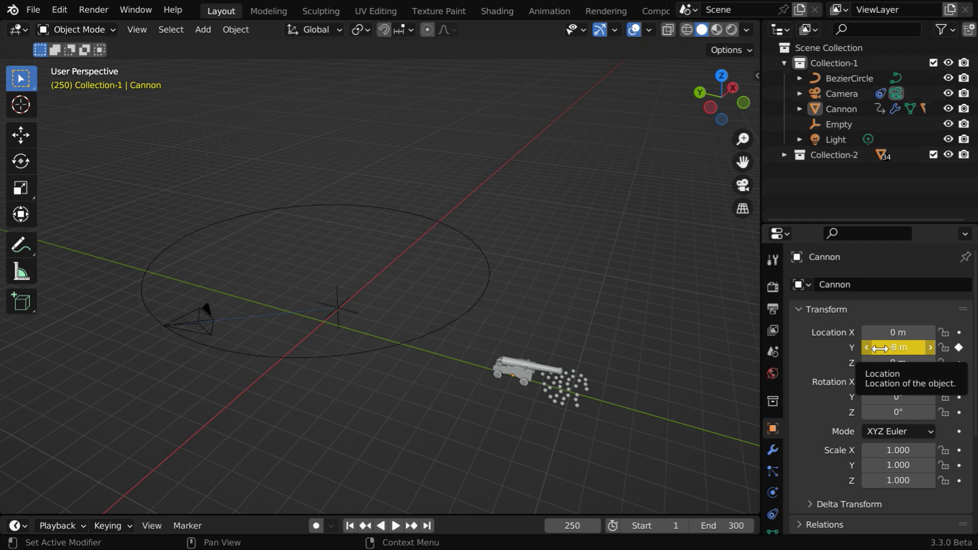
click(861, 79)
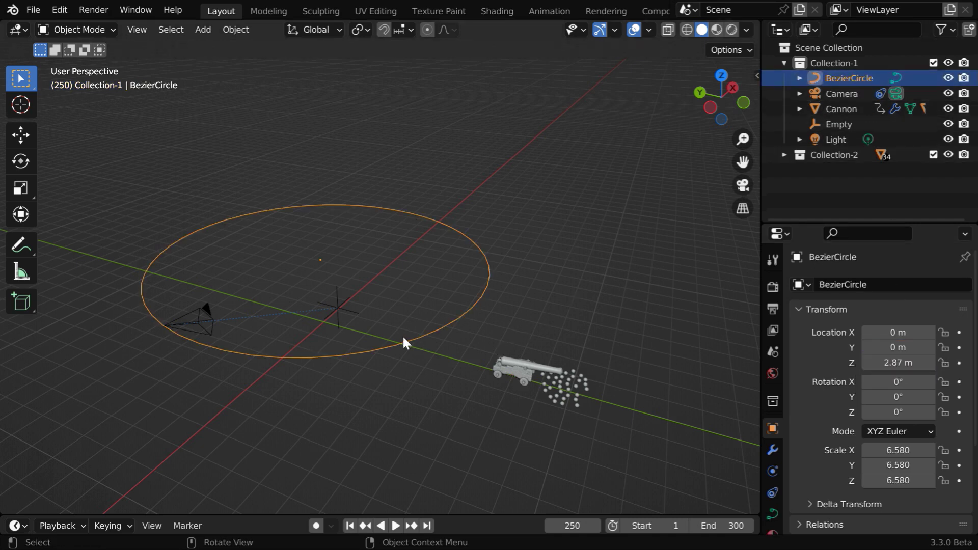
click(350, 525)
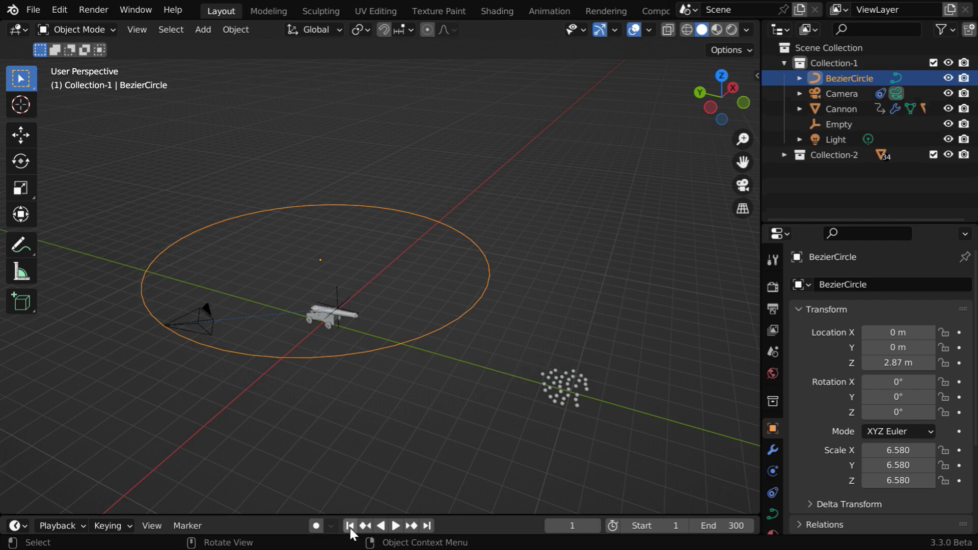
Step: Keyframe the BezierCircle's Y location at 0 m on frame 1 and -7 m on frame 200
click(960, 348)
click(574, 525)
text(200)
key(Return)
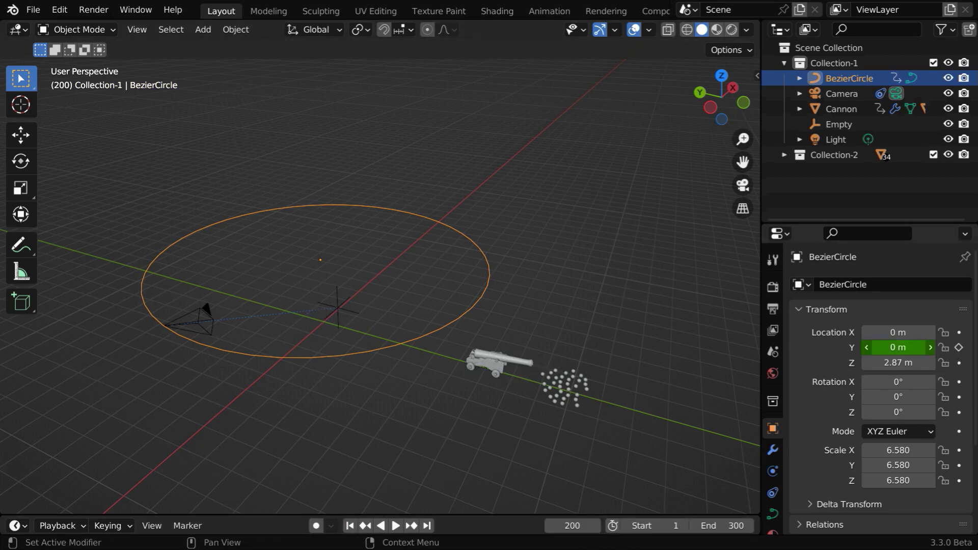
click(898, 347)
text(-7)
key(Return)
click(960, 348)
Step: Keyframe the circle's Y location at -8 m on frame 250 and return to frame 1
click(572, 526)
text(250)
key(Return)
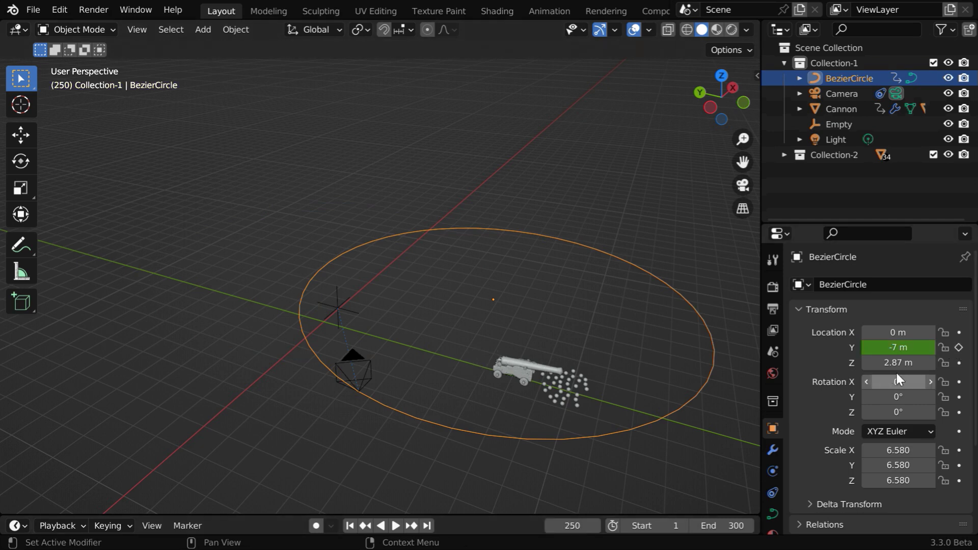
click(898, 348)
text(-8)
key(Return)
click(960, 347)
click(349, 525)
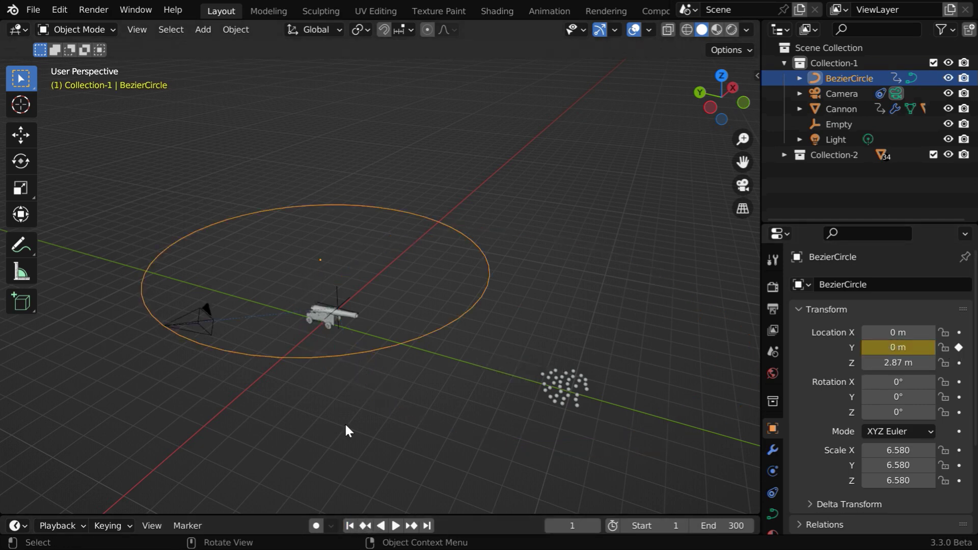
Step: Select the Empty and set its Y location to -0.7 m, checking the result through the camera
click(337, 298)
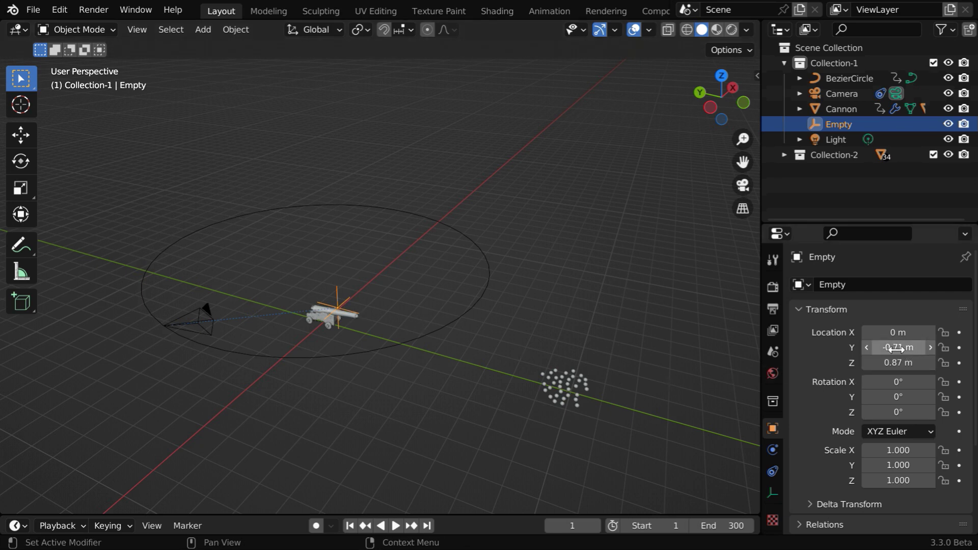
click(743, 186)
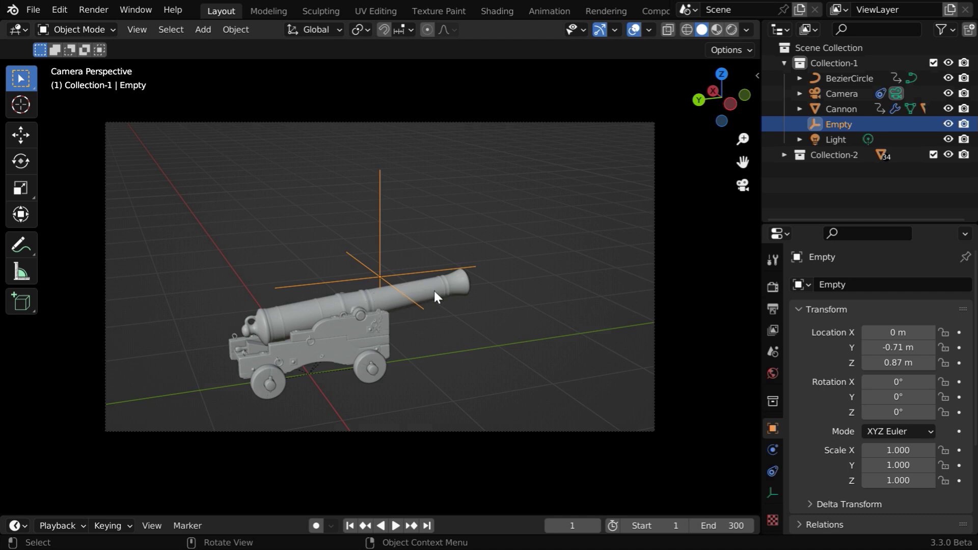
click(898, 349)
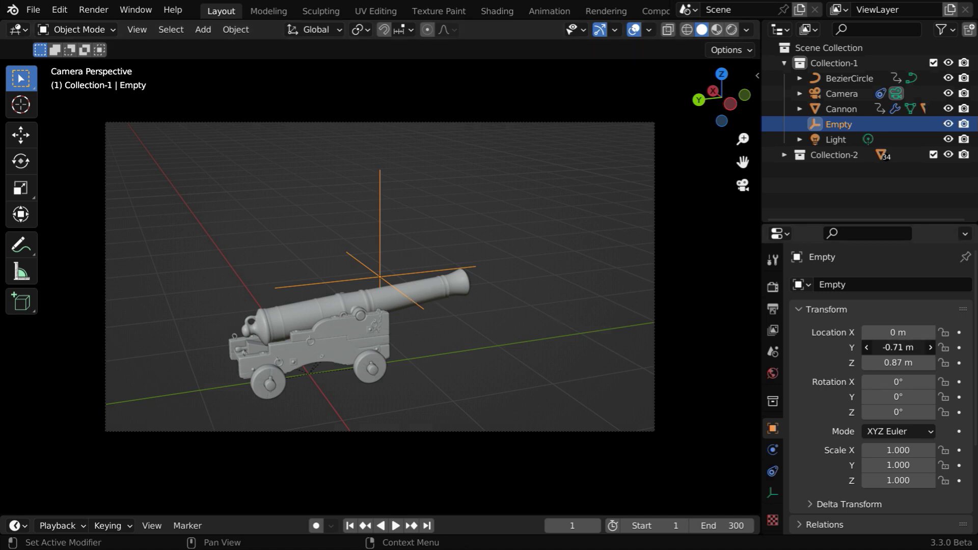
key(BackSpace)
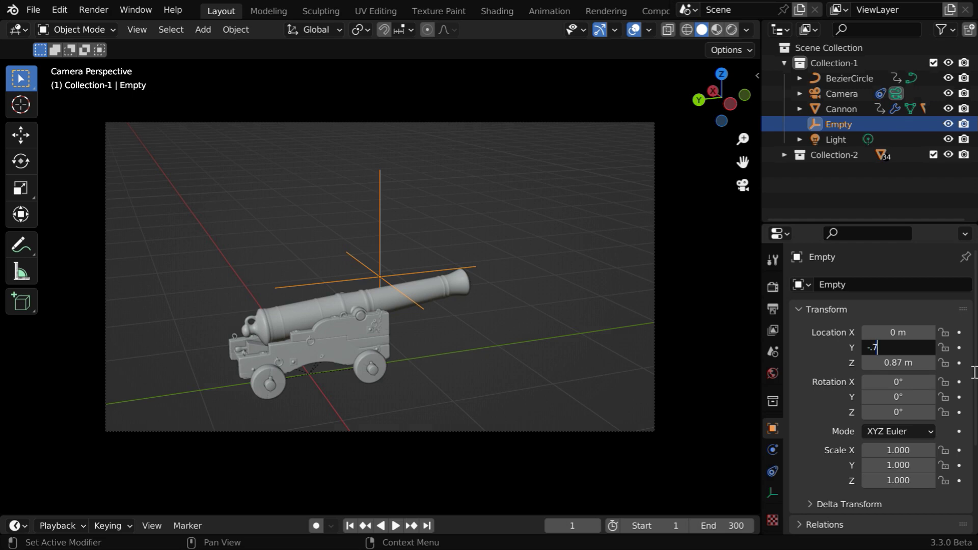
text(-.7)
key(Return)
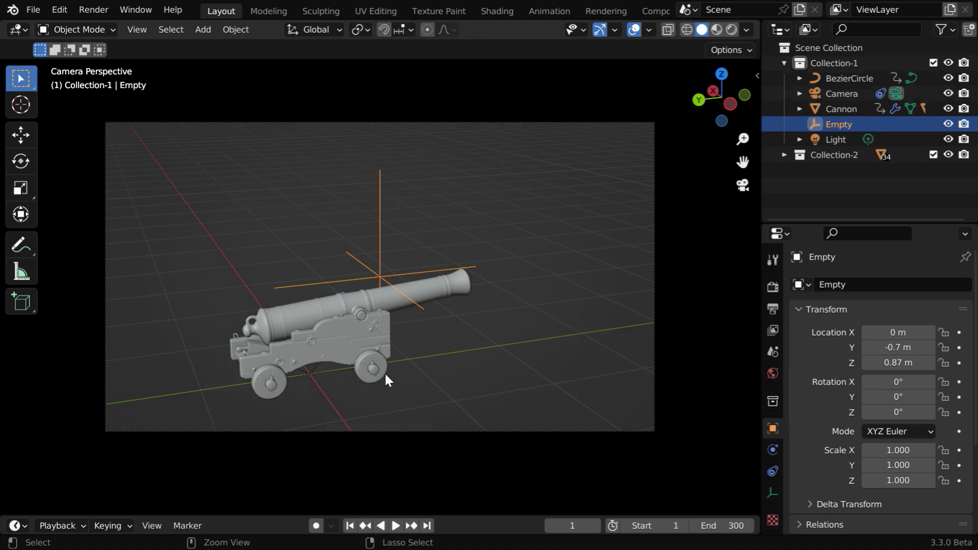
ctrl+middle_drag(524, 417, 520, 388)
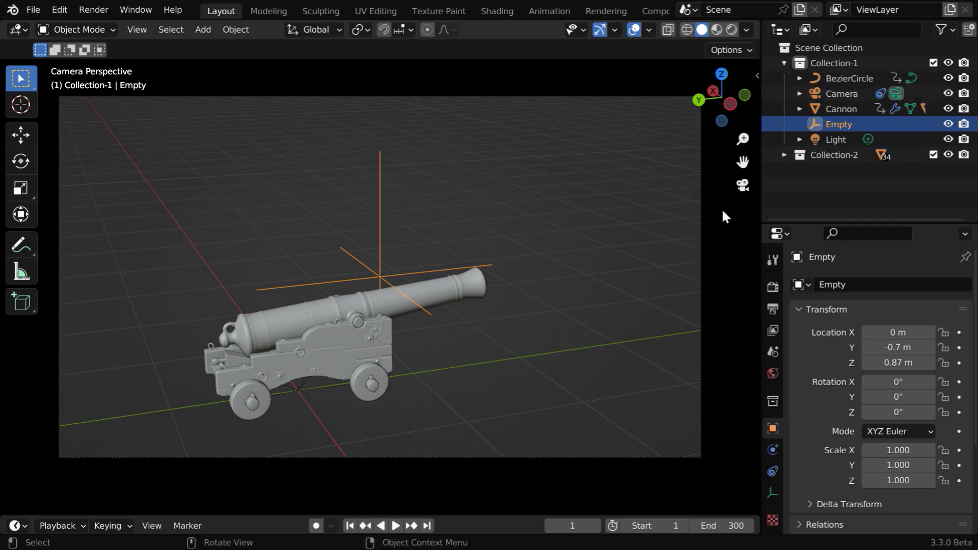
click(742, 186)
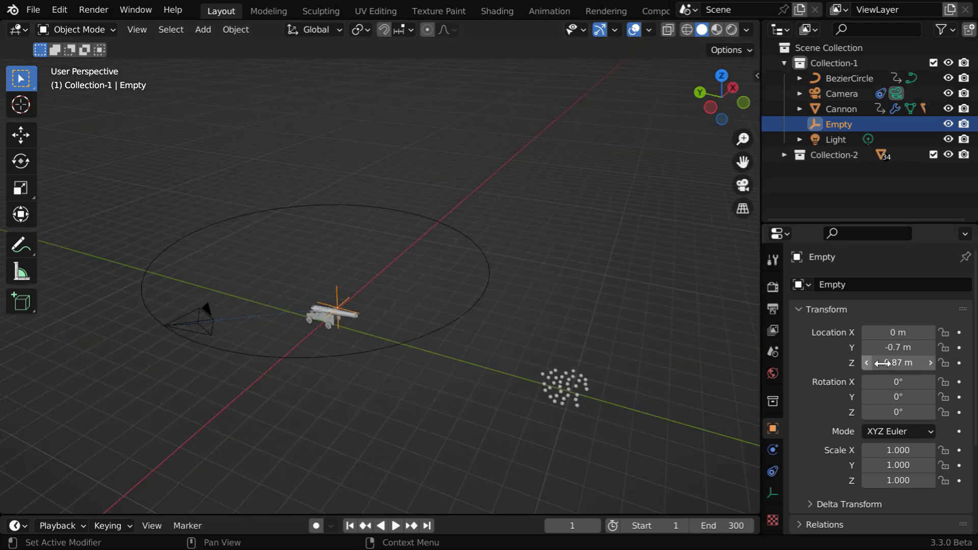
Step: Keyframe the Empty's Y location at -0.7 m on frame 1 and -7.7 m on frame 200
click(960, 347)
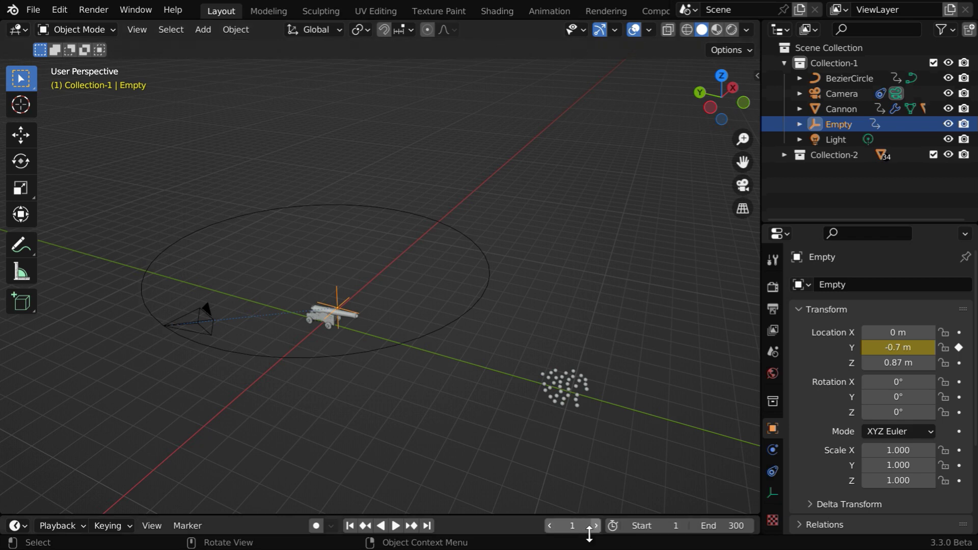
click(572, 525)
text(200)
key(Return)
click(900, 347)
text(-7)
key(Return)
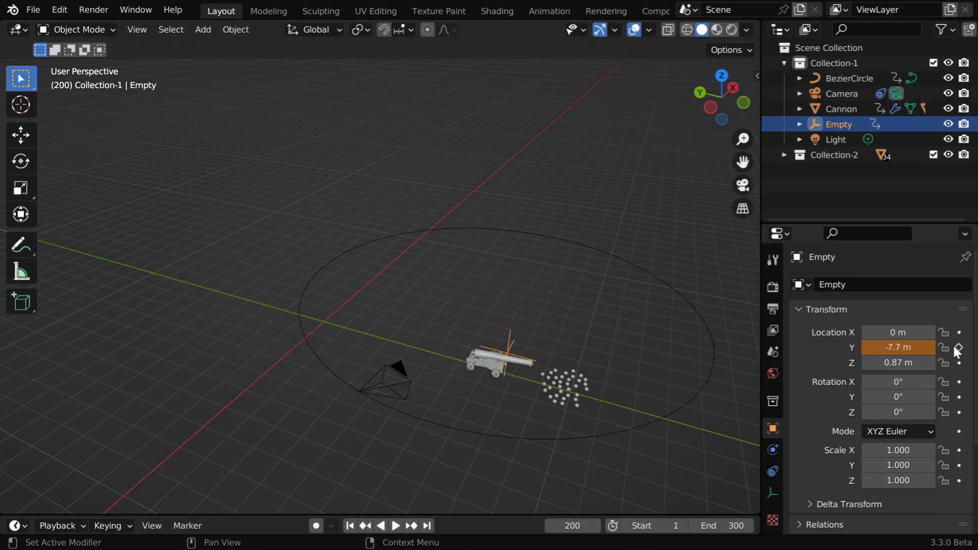
key(i)
Step: Keyframe the Empty's Y location at -8.7 m on frame 250 and rewind to frame 1
click(572, 526)
text(250)
key(Return)
click(901, 347)
key(BackSpace)
text(-8.7)
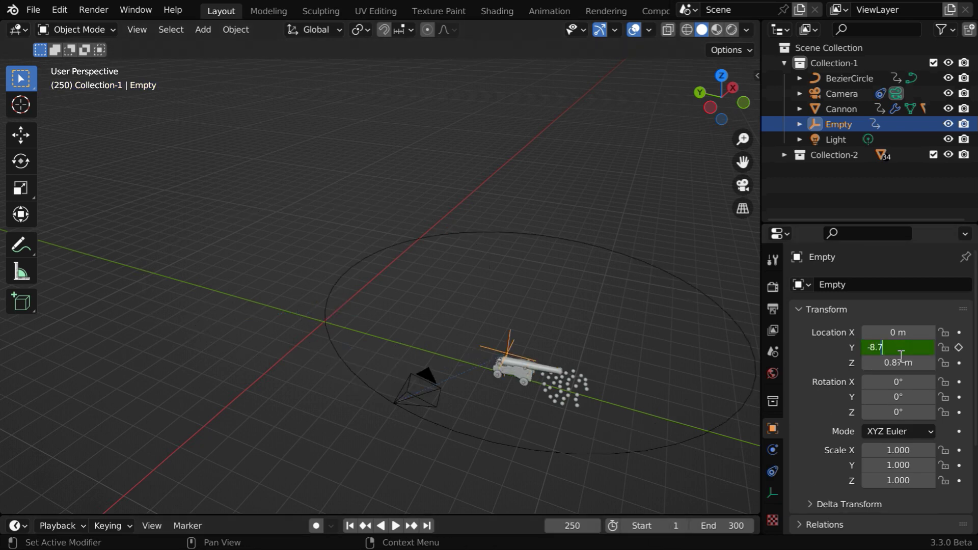
key(Return)
key(i)
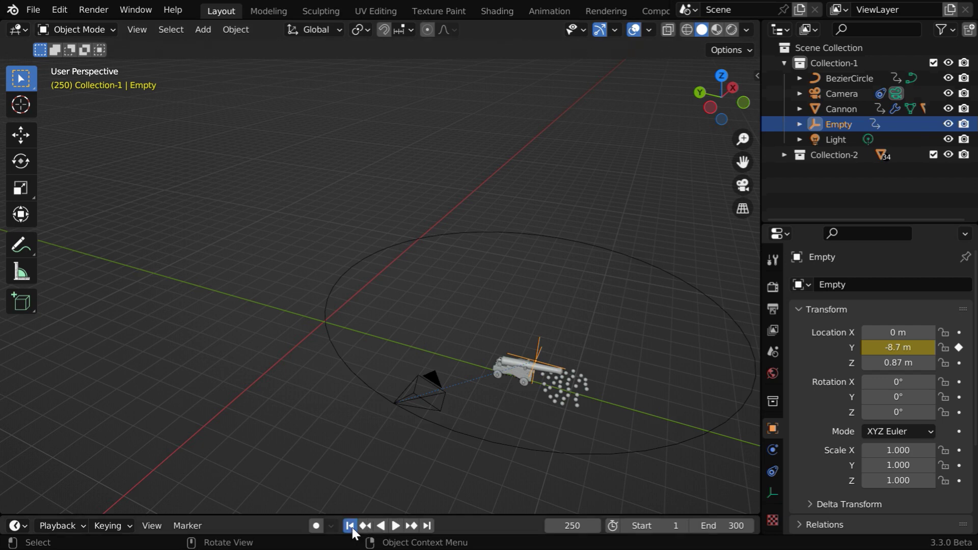
click(351, 526)
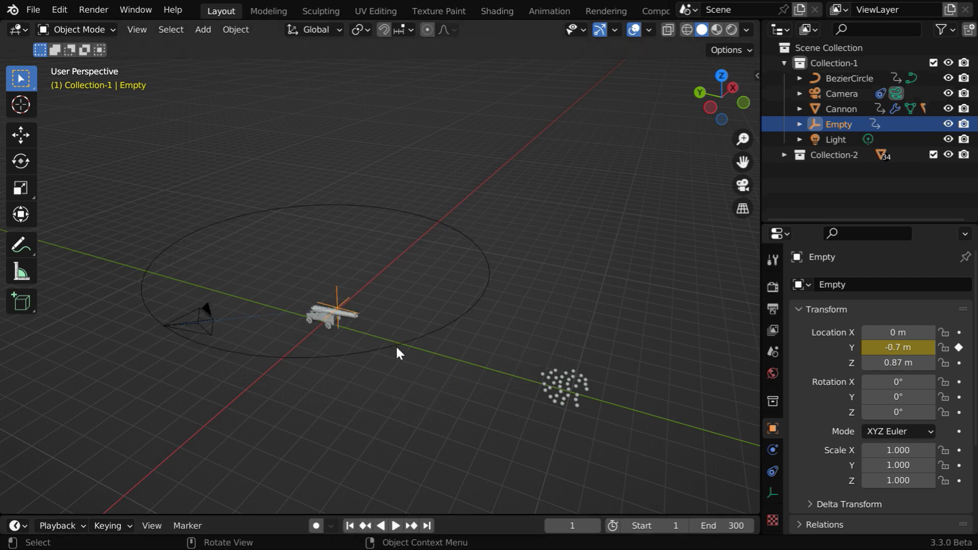
Step: Play the animation with the camera selected and pause it around frame 272
click(368, 372)
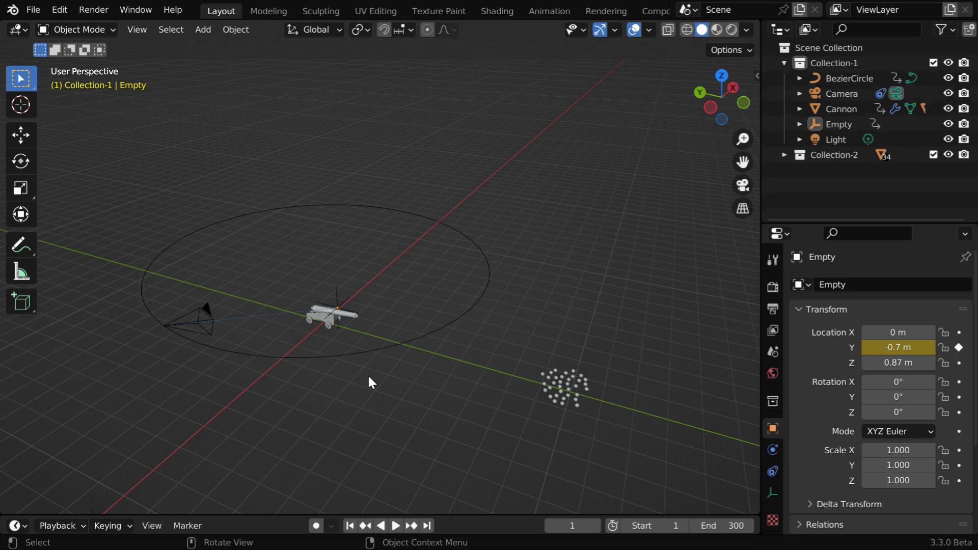
click(396, 525)
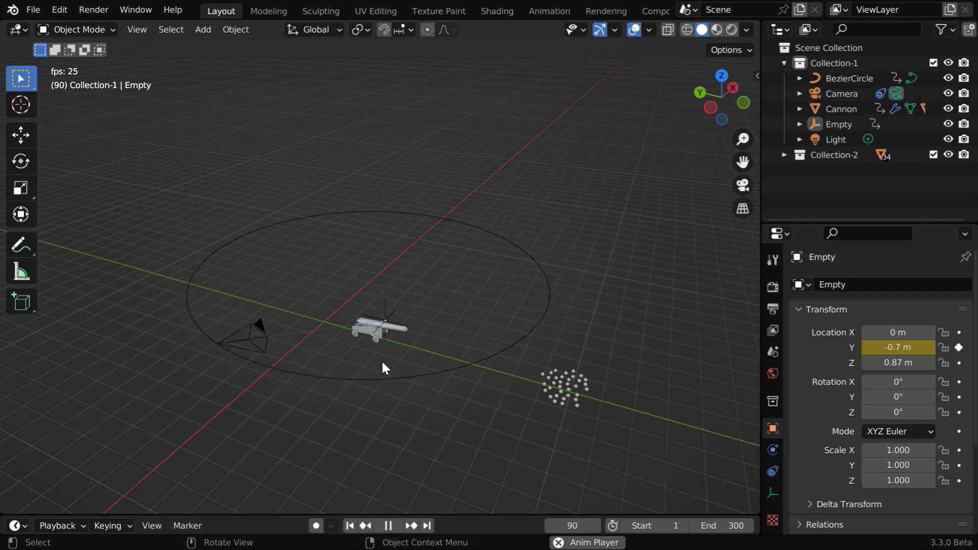
click(289, 349)
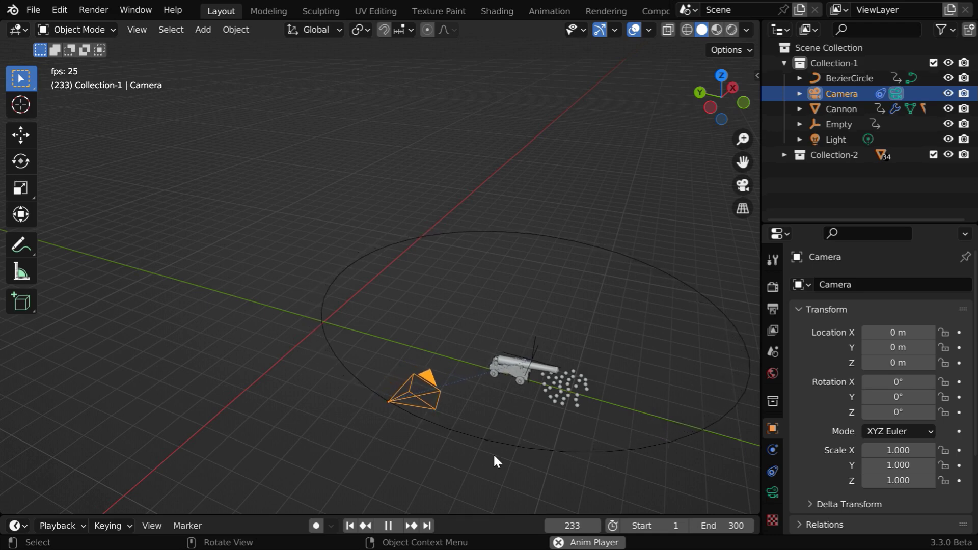
click(391, 528)
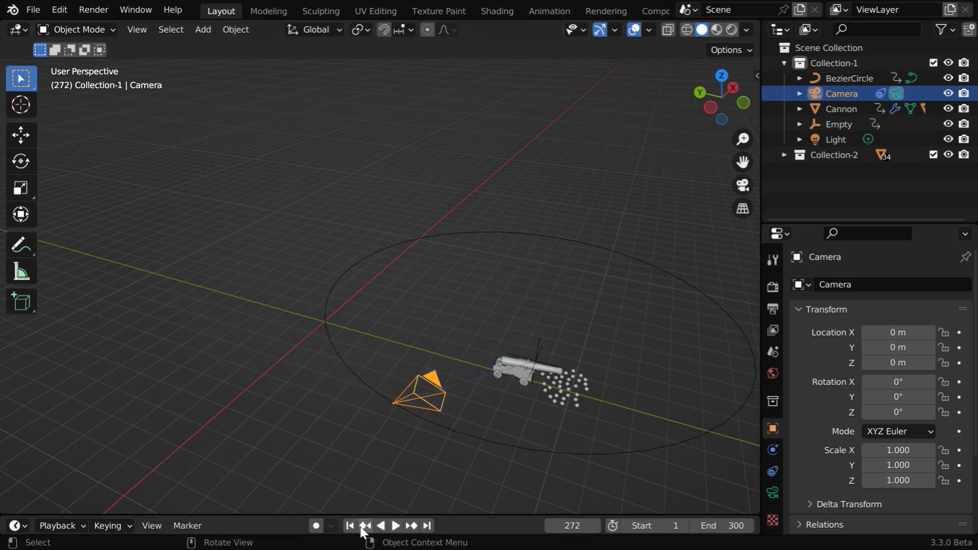
Step: At frame 1, drag the camera's Follow Path constraint offset to 30.1
click(350, 526)
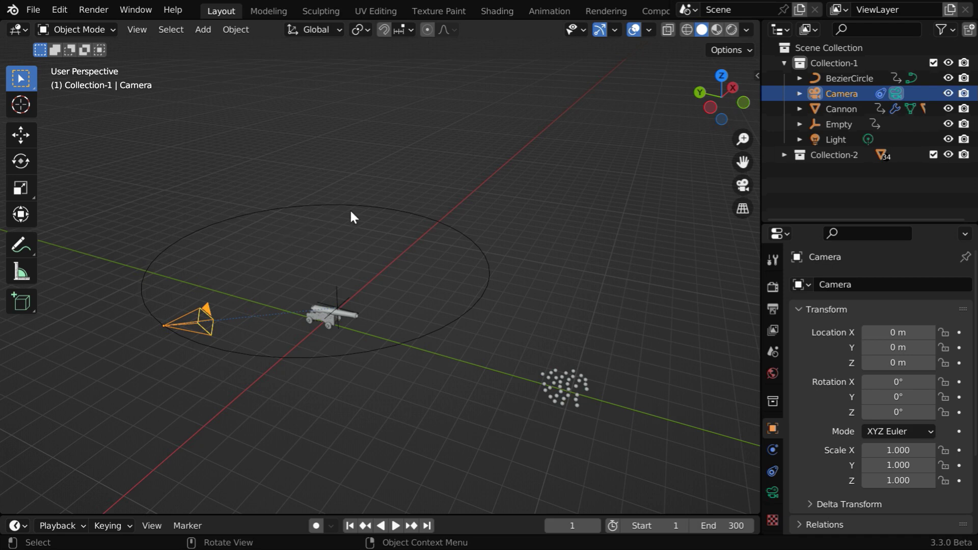
click(772, 471)
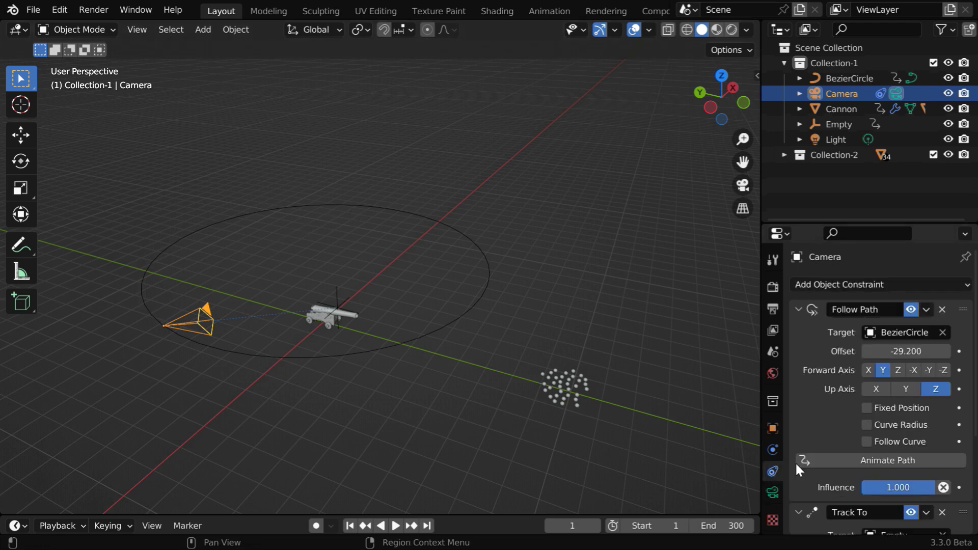
drag(887, 352, 951, 353)
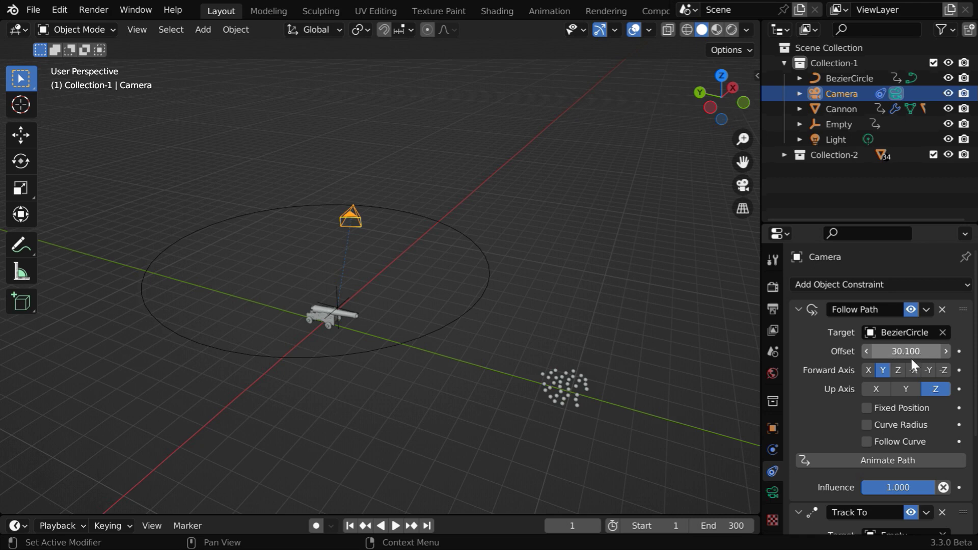
Step: Select the BezierCircle and expand its Path Animation panel, showing 100 frames and evaluation time 0
click(448, 328)
click(773, 514)
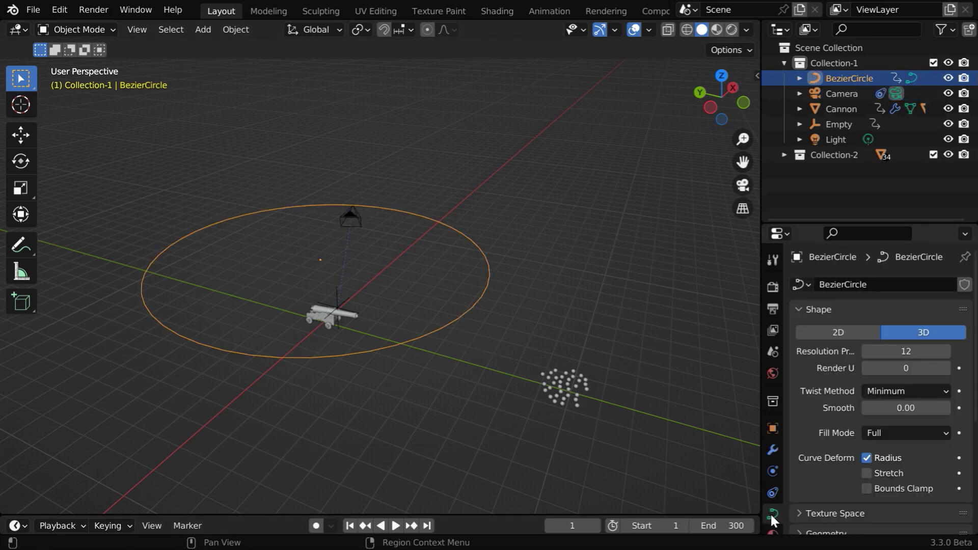
scroll(818, 478, down, 6)
click(821, 473)
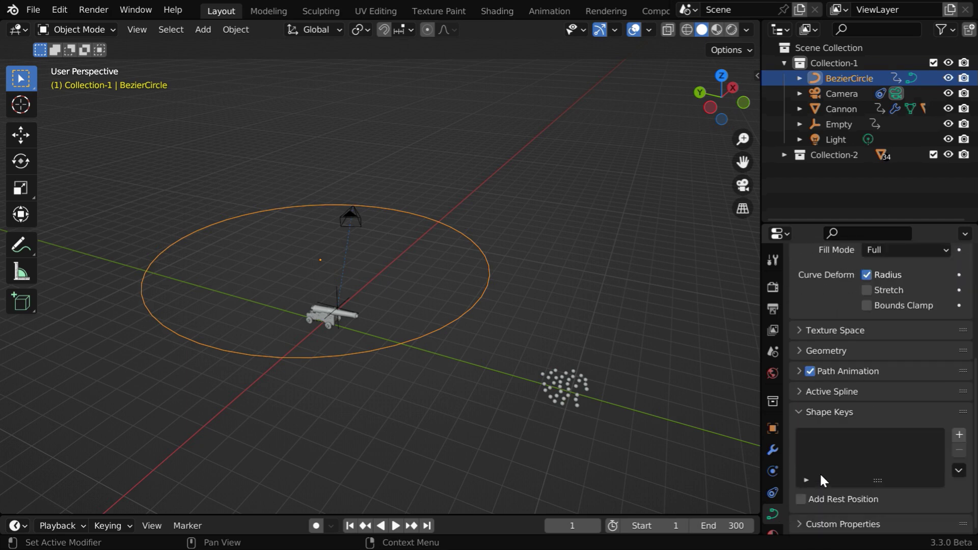
click(800, 370)
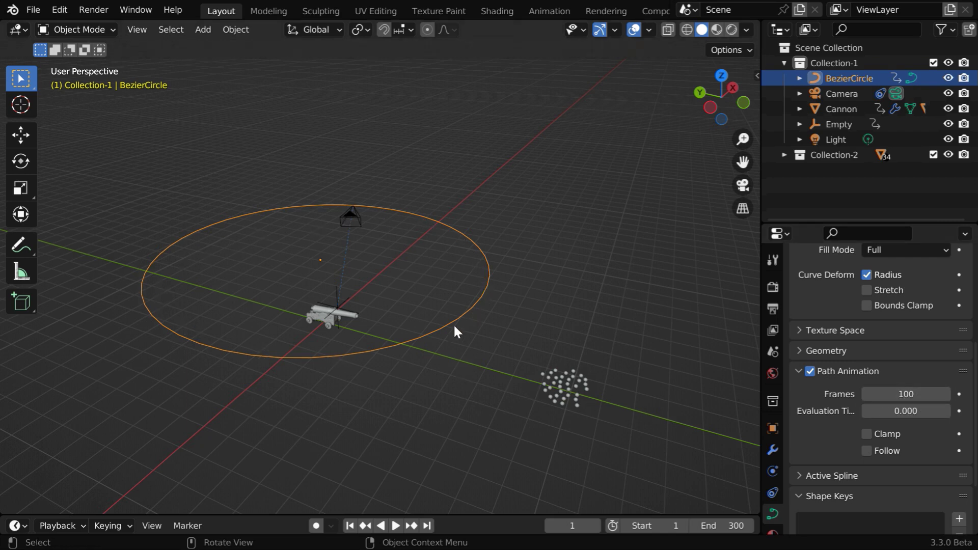
Step: Keyframe the camera's Follow Path offset at 30.1 on frame 1 and 109.1 on frame 300
click(359, 228)
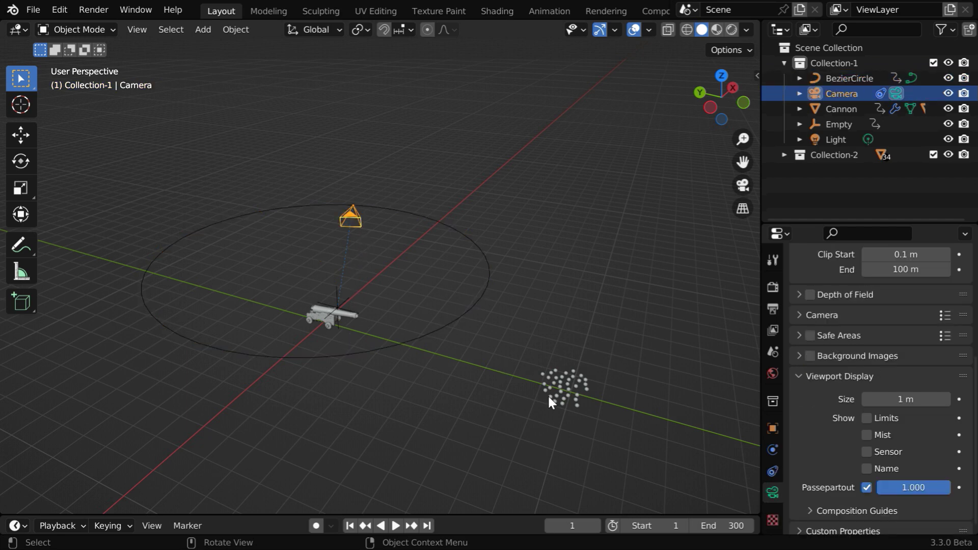
click(773, 471)
scroll(934, 406, up, 4)
scroll(932, 411, up, 4)
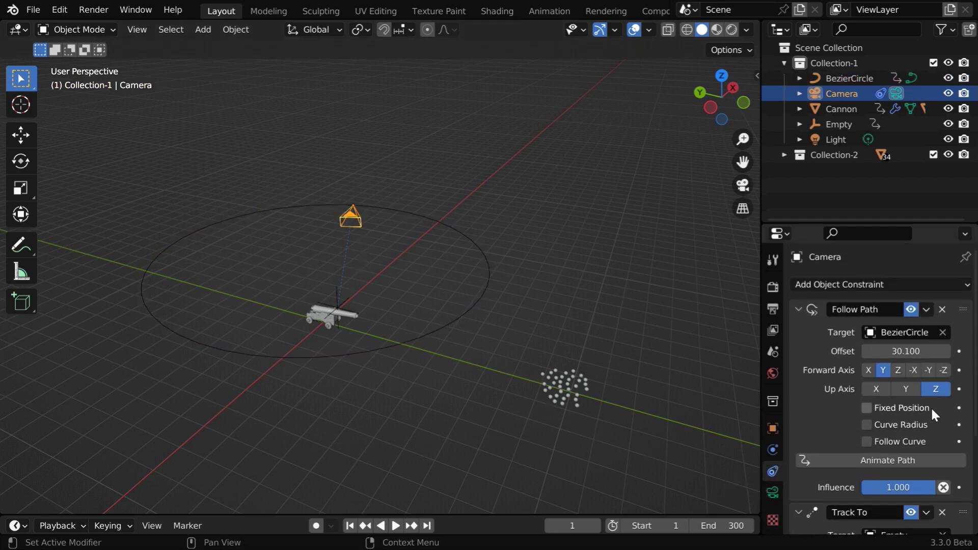
click(959, 351)
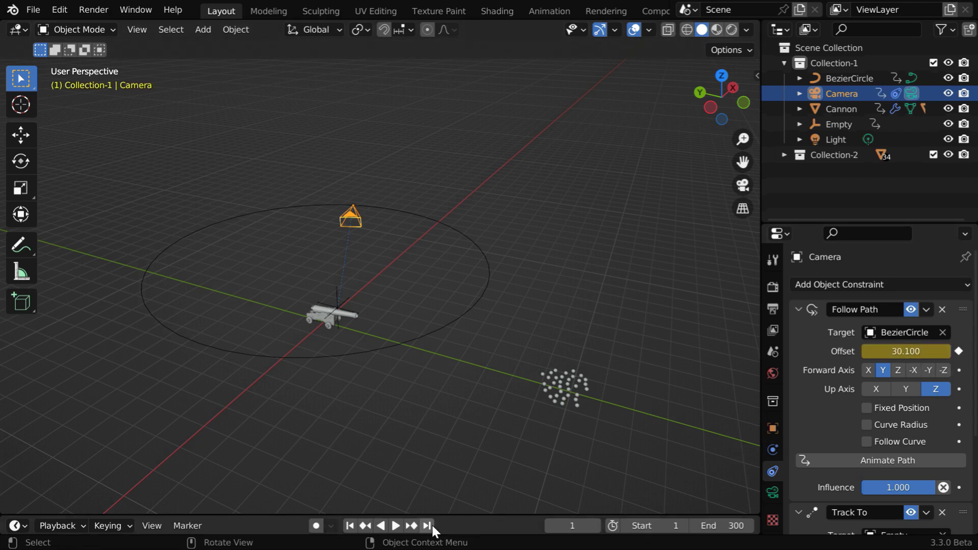
click(430, 525)
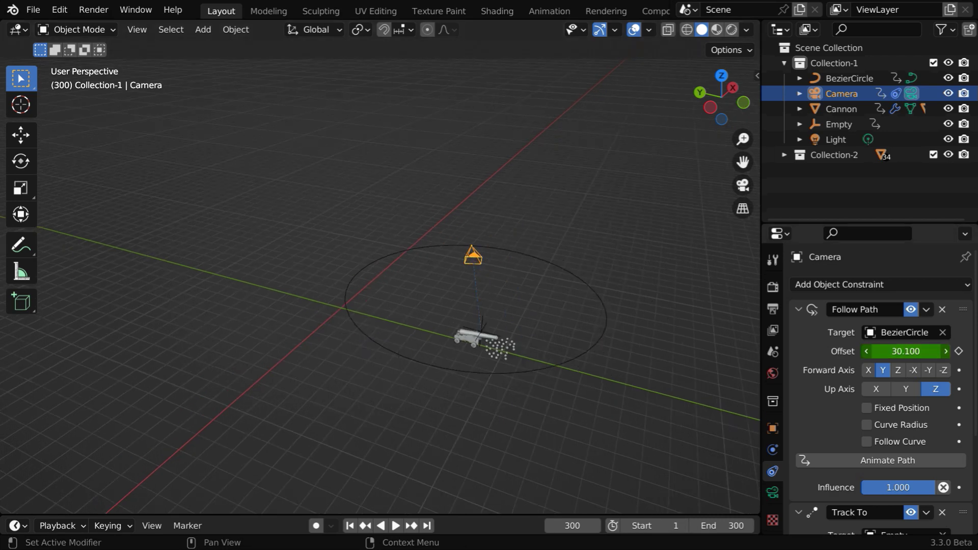
drag(906, 351, 881, 350)
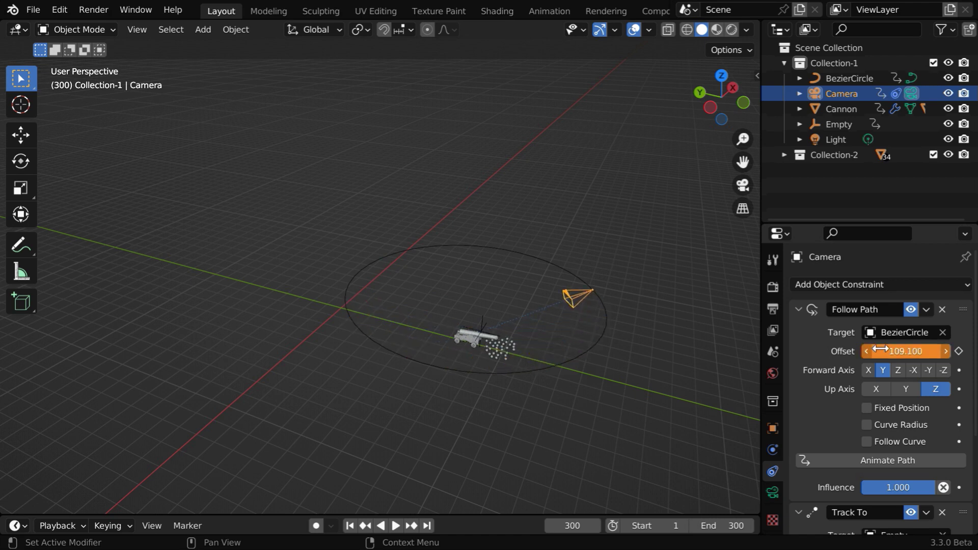
click(959, 351)
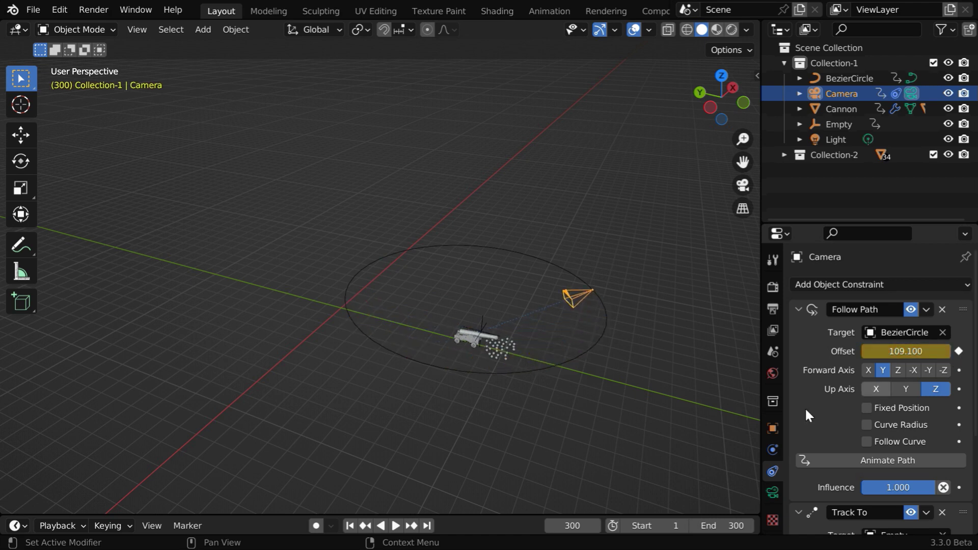
click(350, 525)
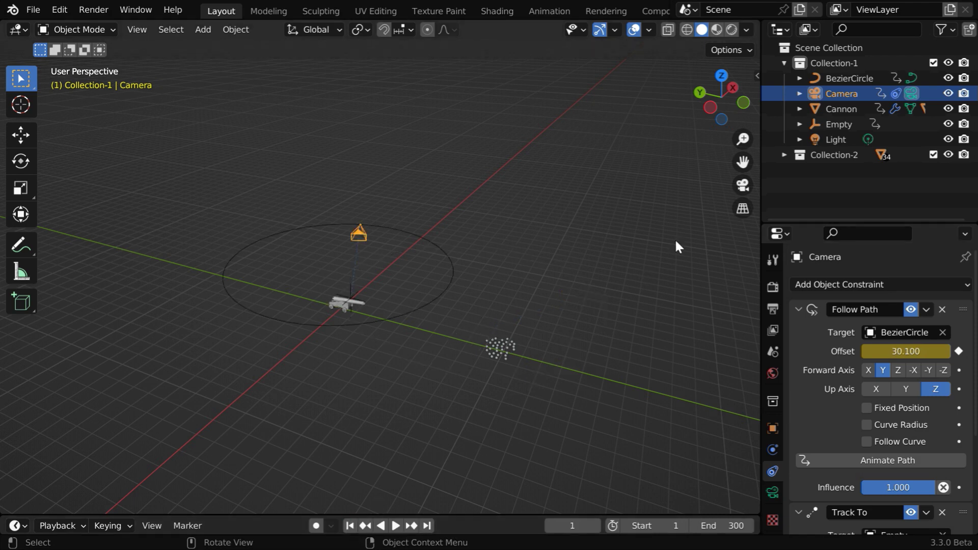
Step: Look through the camera and play the animation, pausing at frame 275
click(743, 186)
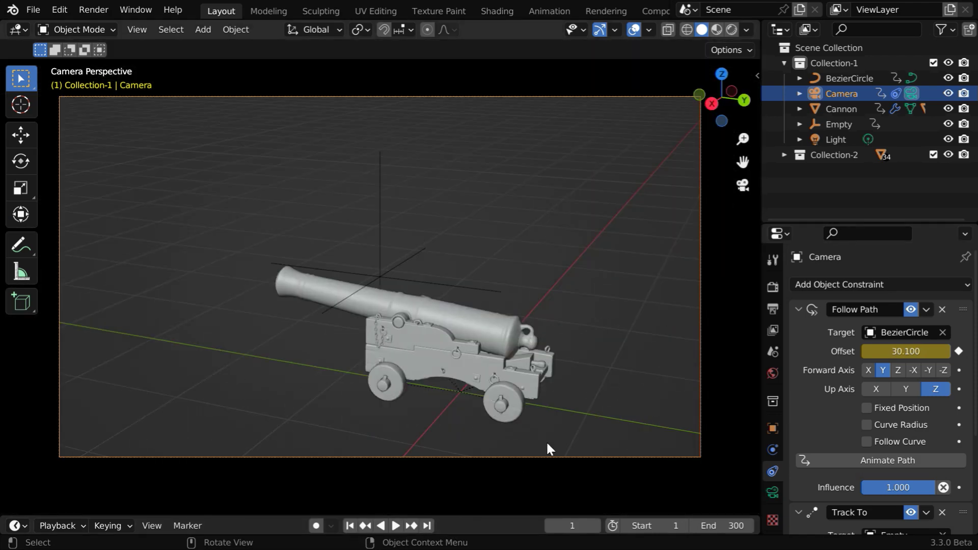
click(396, 526)
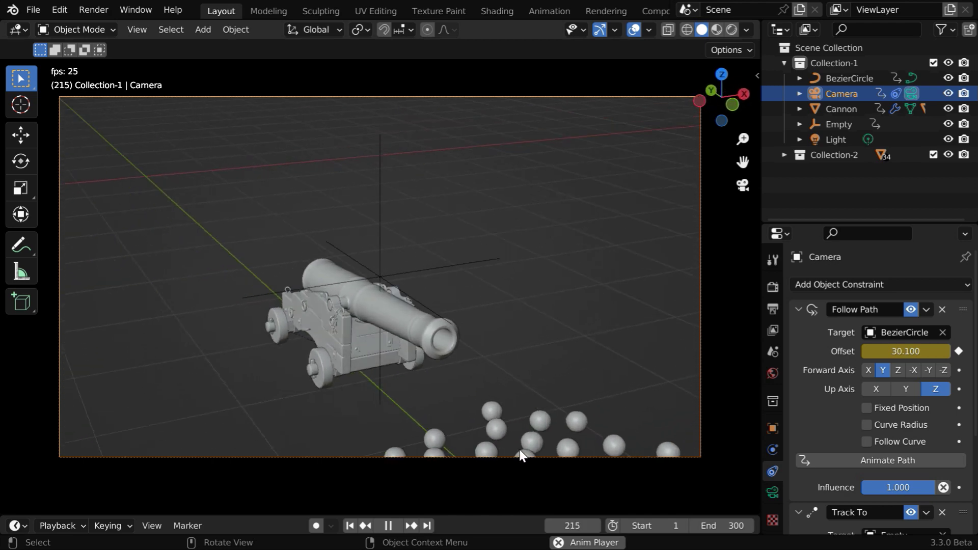
click(393, 527)
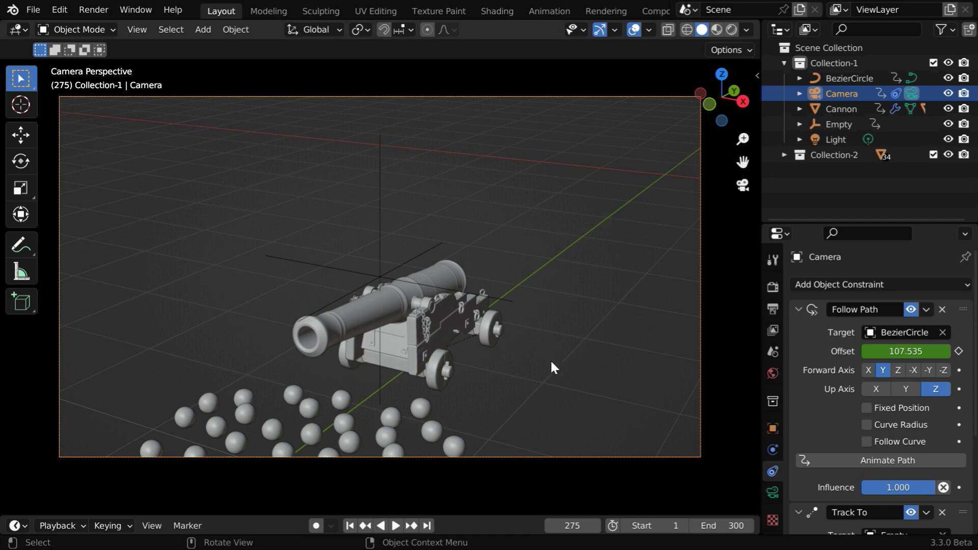
Step: Keyframe the BezierCircle's Z location on frame 1, then raise it to 8 m and keyframe on frame 150
click(847, 80)
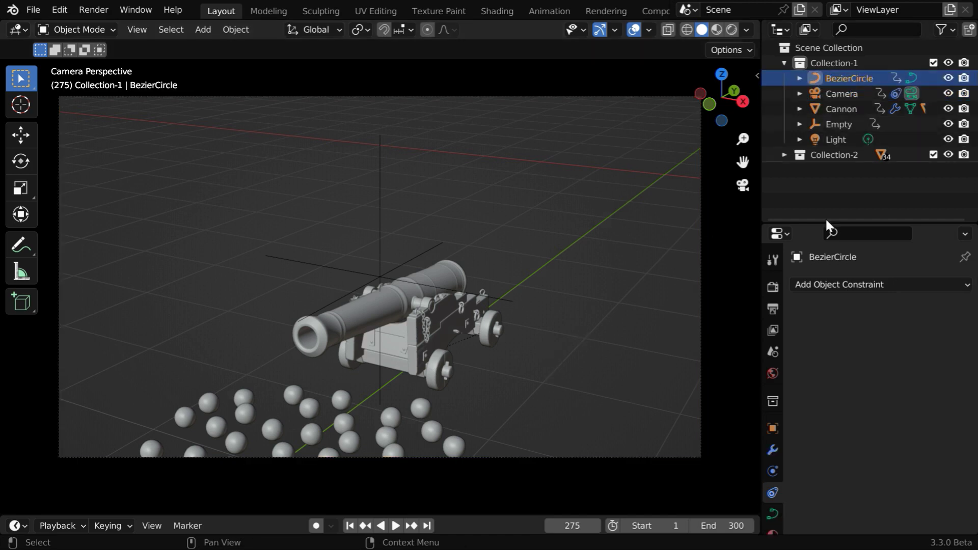
click(773, 428)
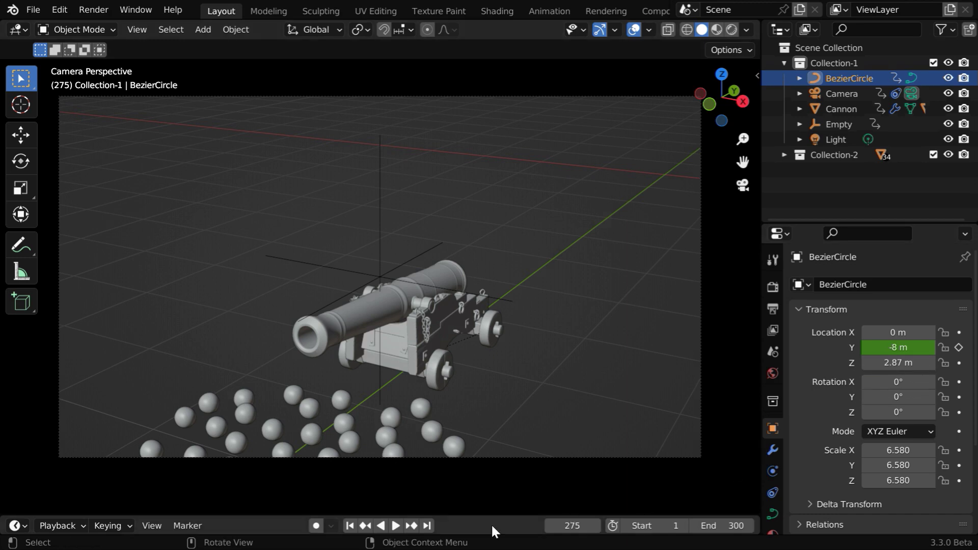
click(349, 526)
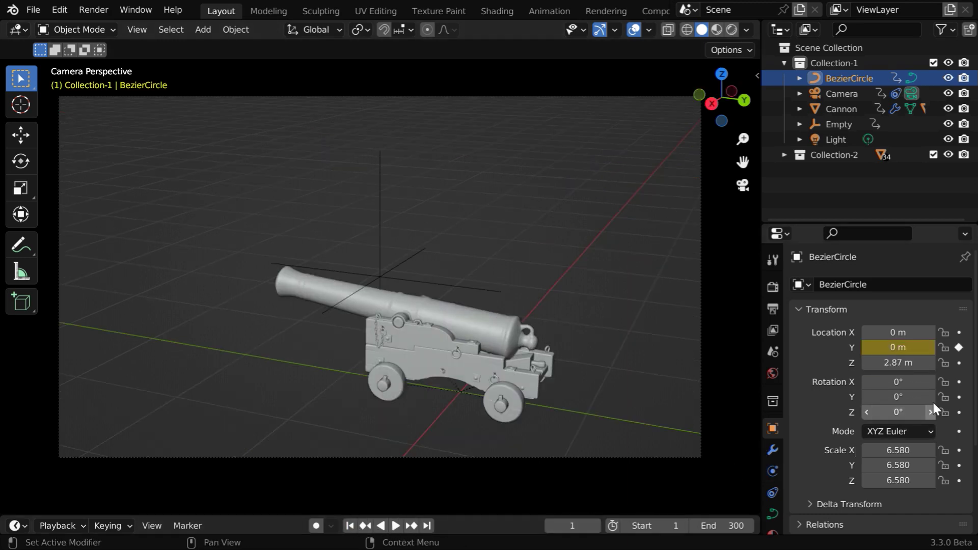
click(959, 363)
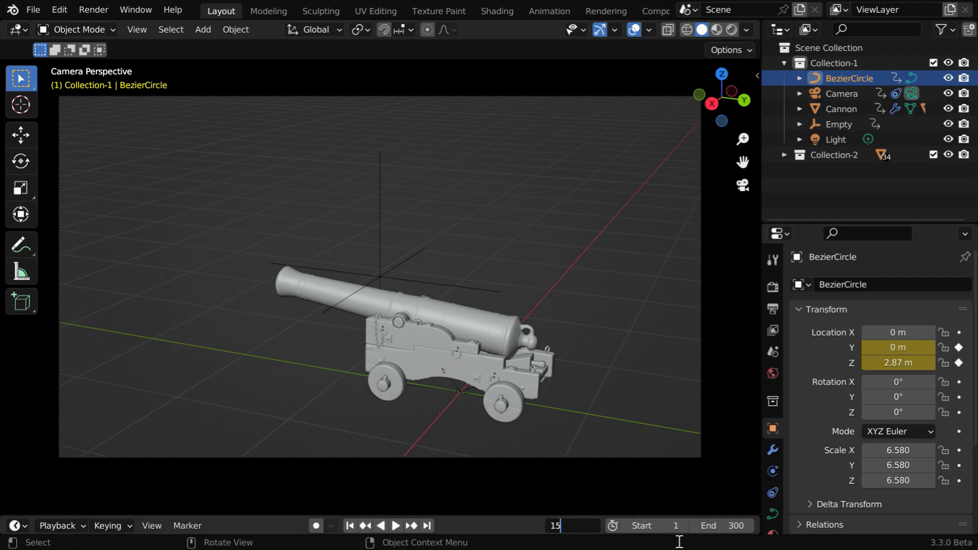
key(Return)
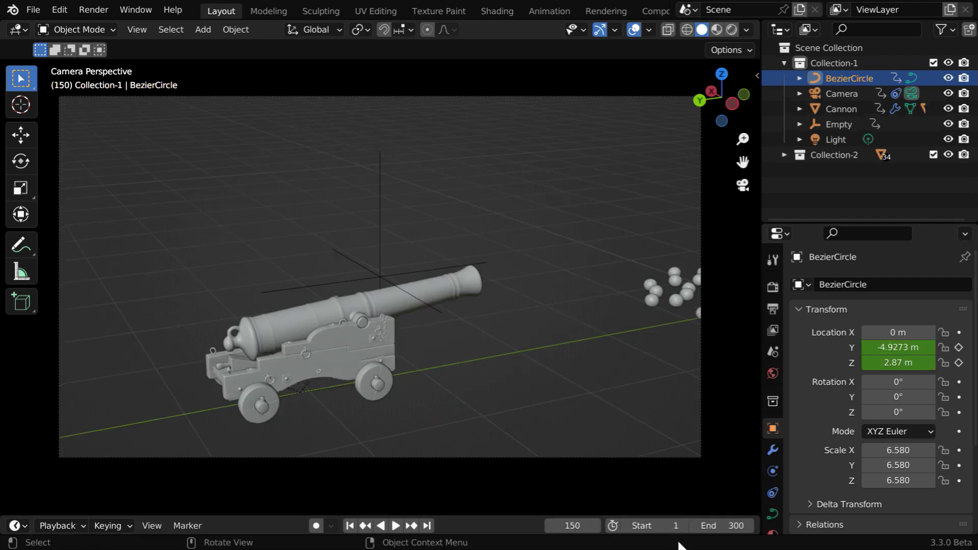
click(911, 364)
text(8)
key(Return)
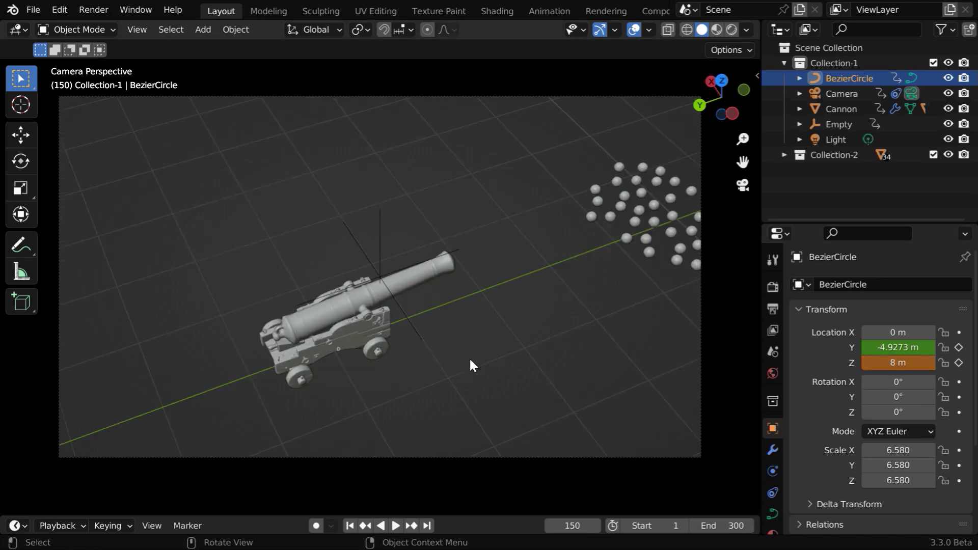
click(959, 364)
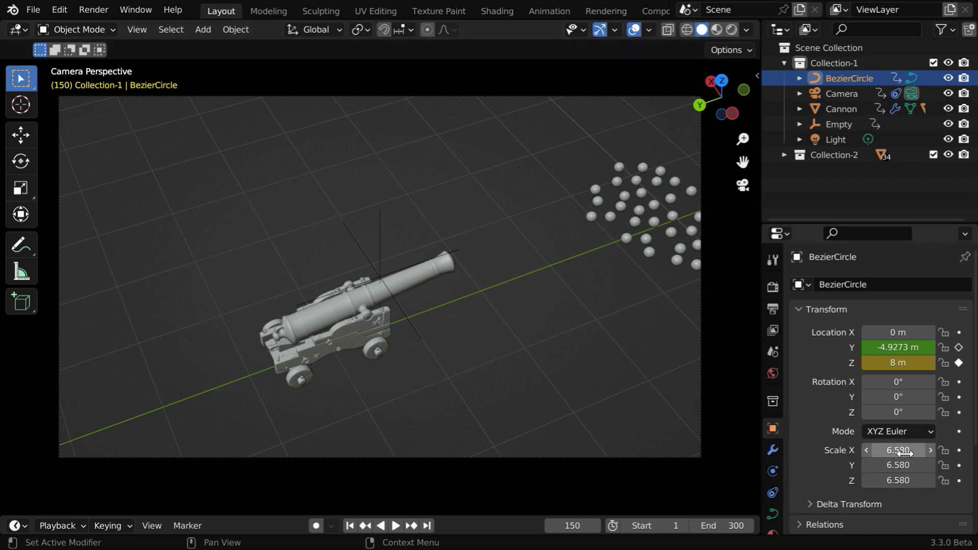
Step: Keyframe the BezierCircle's X, Y and Z scale at 6.58 on frame 1
click(356, 527)
click(959, 450)
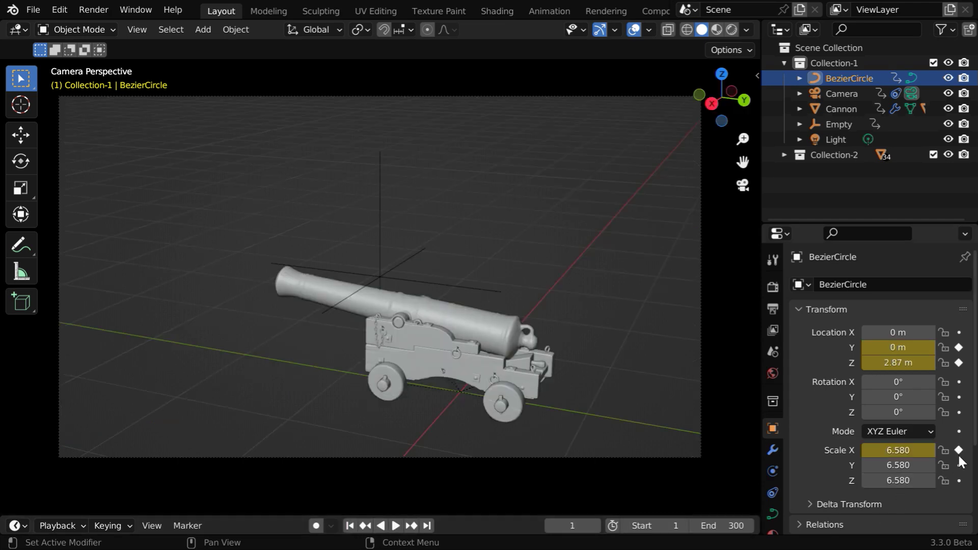
click(959, 465)
click(960, 481)
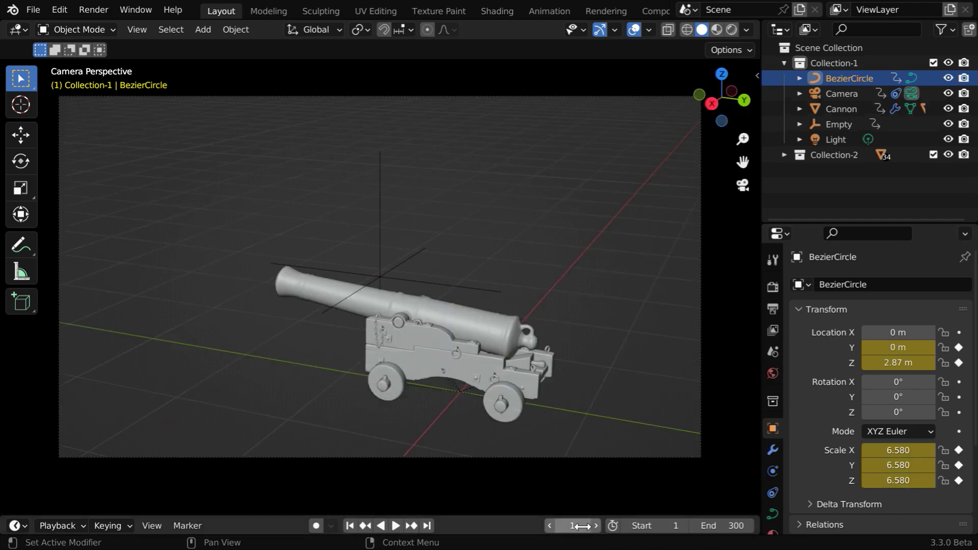
Step: Shrink the circle's scale to 4 on frame 150 and keyframe all three axes
click(600, 526)
text(150)
key(Return)
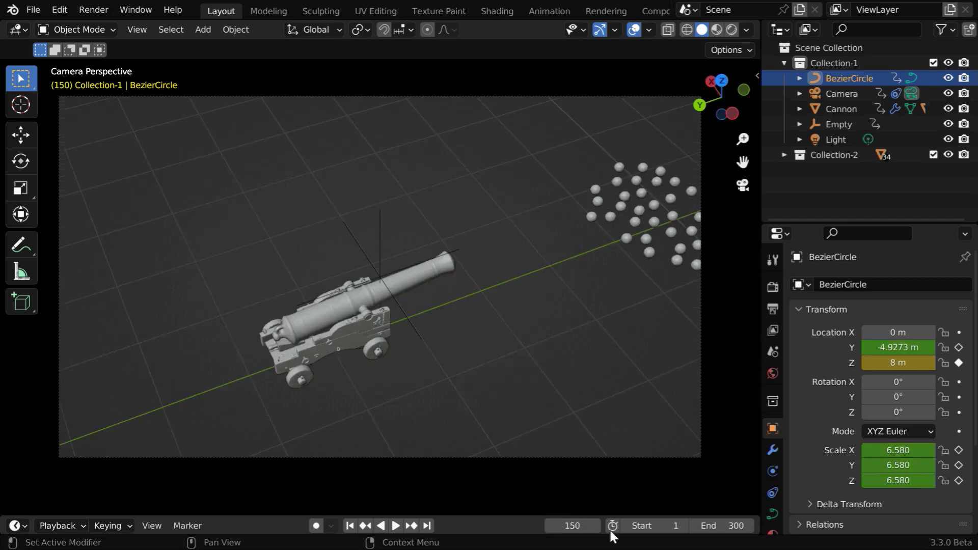
drag(898, 451, 679, 480)
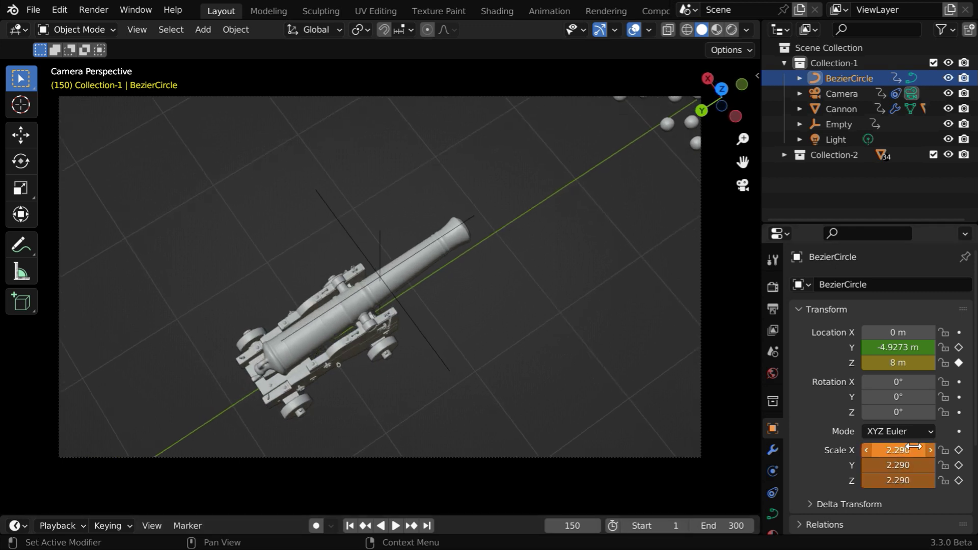
click(898, 450)
key(Return)
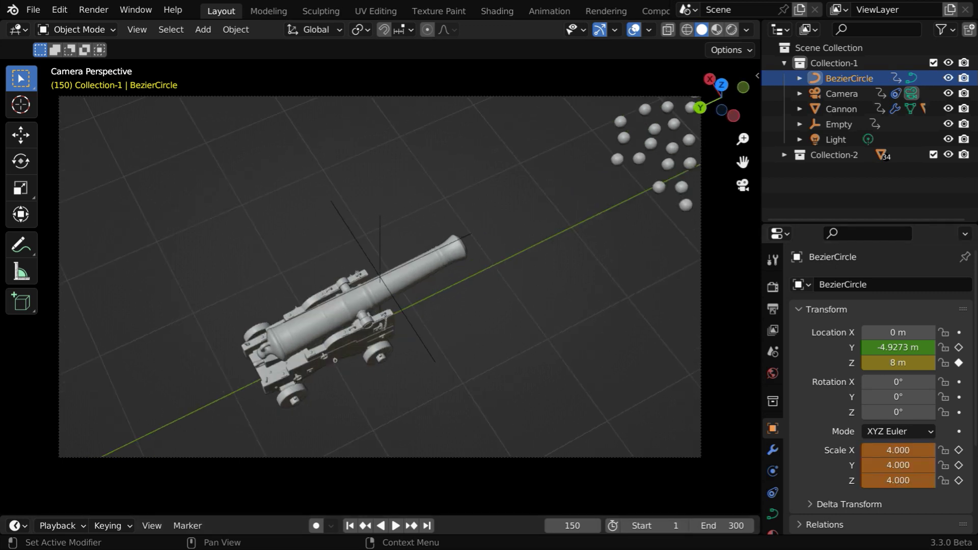
click(959, 450)
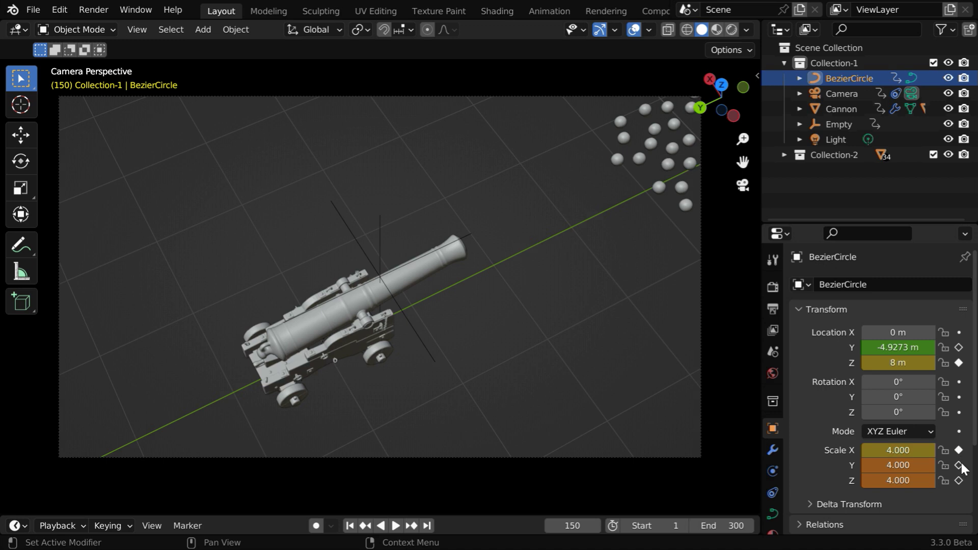
click(959, 465)
click(960, 480)
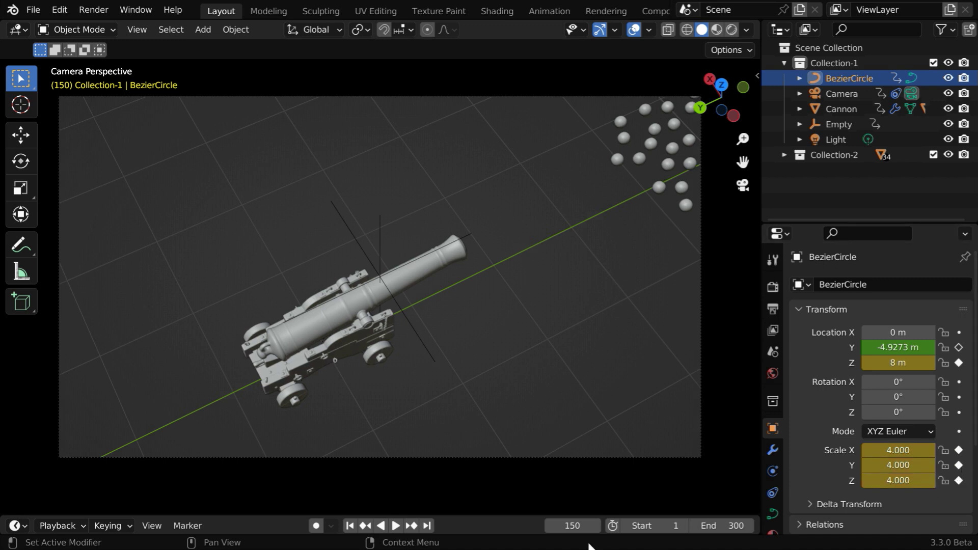
Step: On frame 250, set the BezierCircle's Location Z to 3 m and keyframe it
click(573, 528)
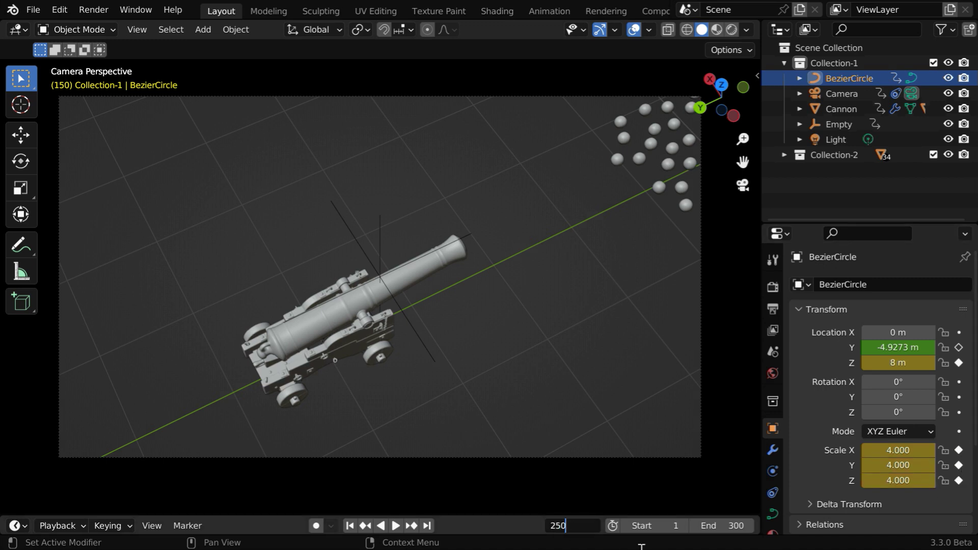
text(250)
key(Return)
click(907, 363)
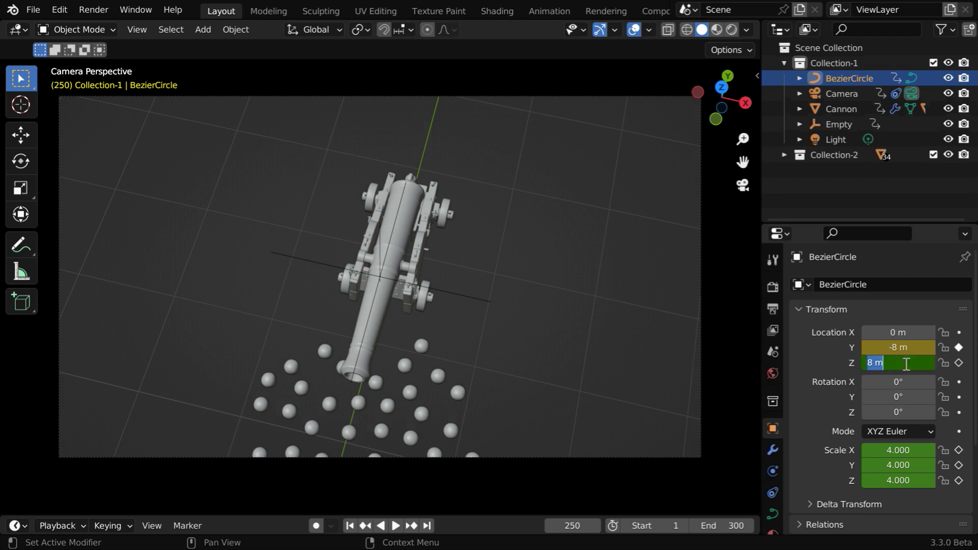
key(Return)
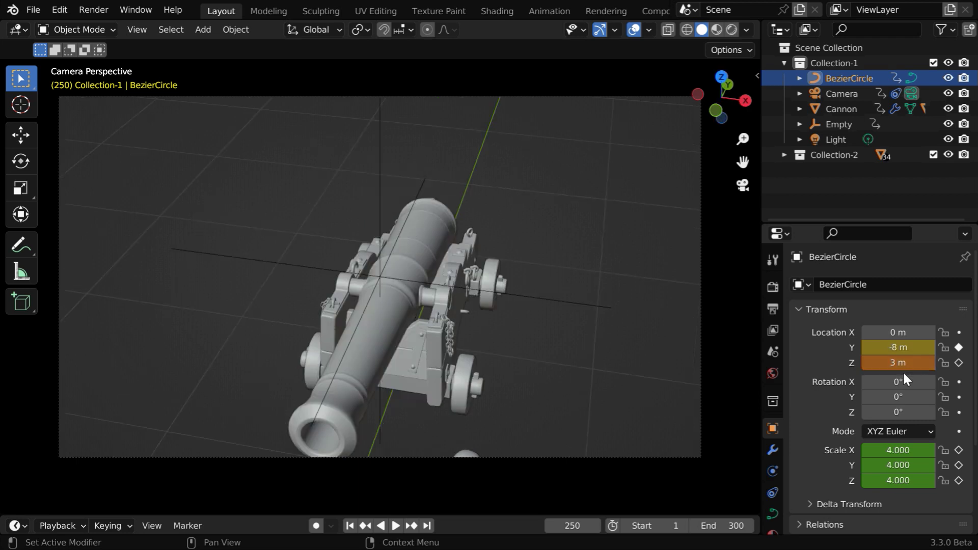
click(959, 363)
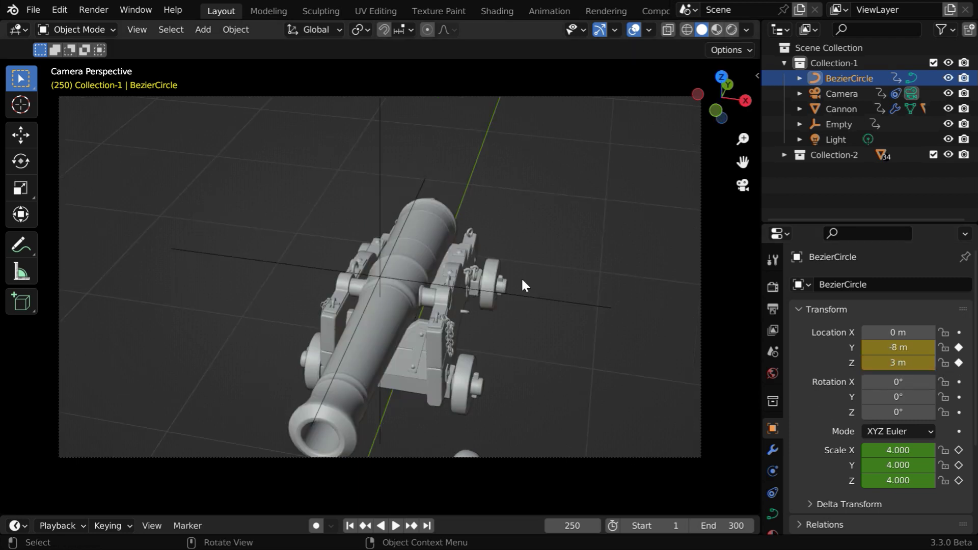
Step: Set the BezierCircle's Scale X, Y and Z to 6.5 and keyframe each axis
mouse_move(889, 450)
mouse_down()
mouse_move(889, 481)
mouse_move(889, 451)
mouse_up()
text(6.5)
key(Return)
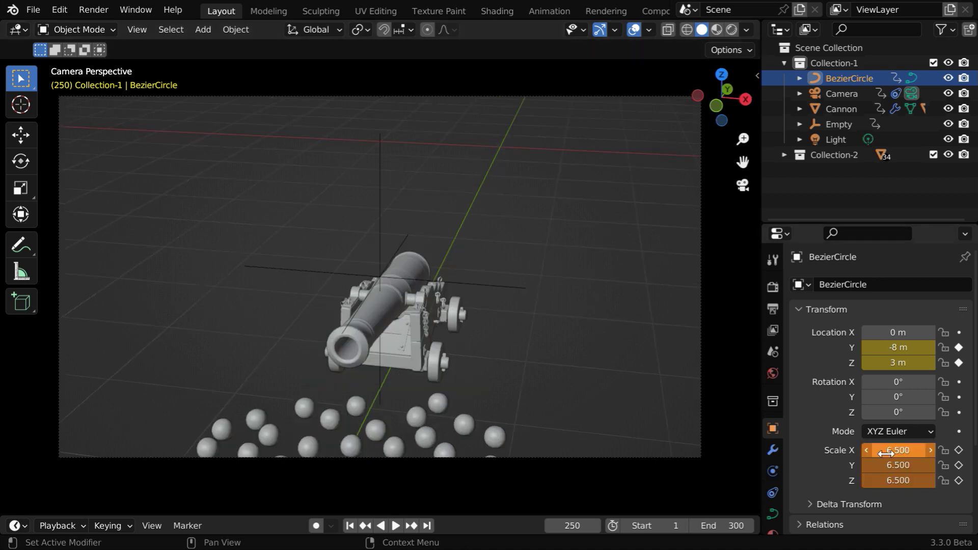
click(959, 450)
click(959, 465)
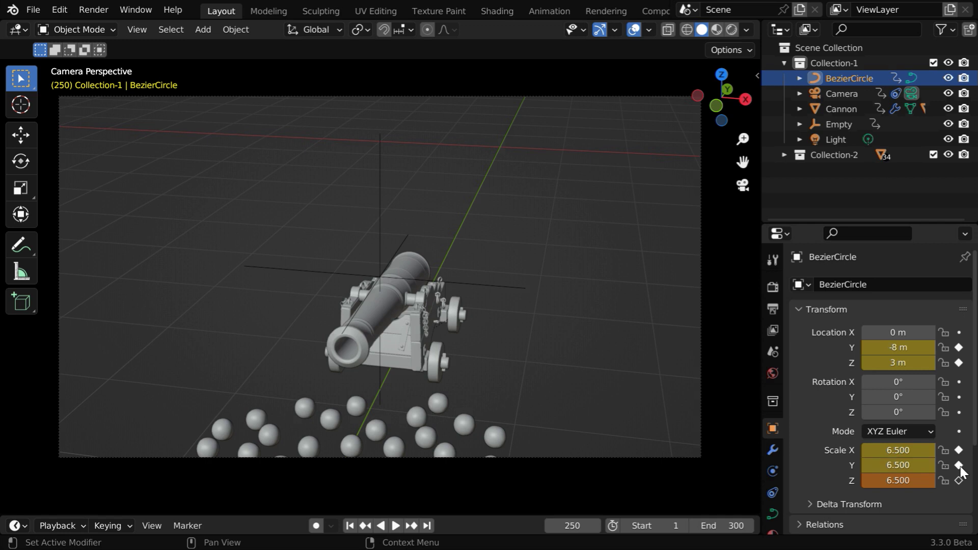
click(959, 480)
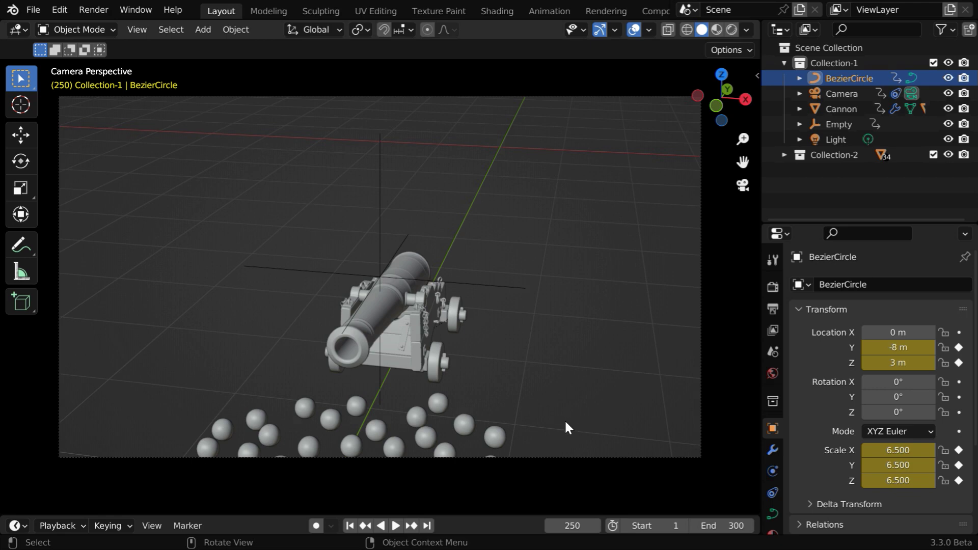
Step: Play the animation from the start, stop at frame 276, and rotate the BezierCircle to 37.9° on Z
click(350, 526)
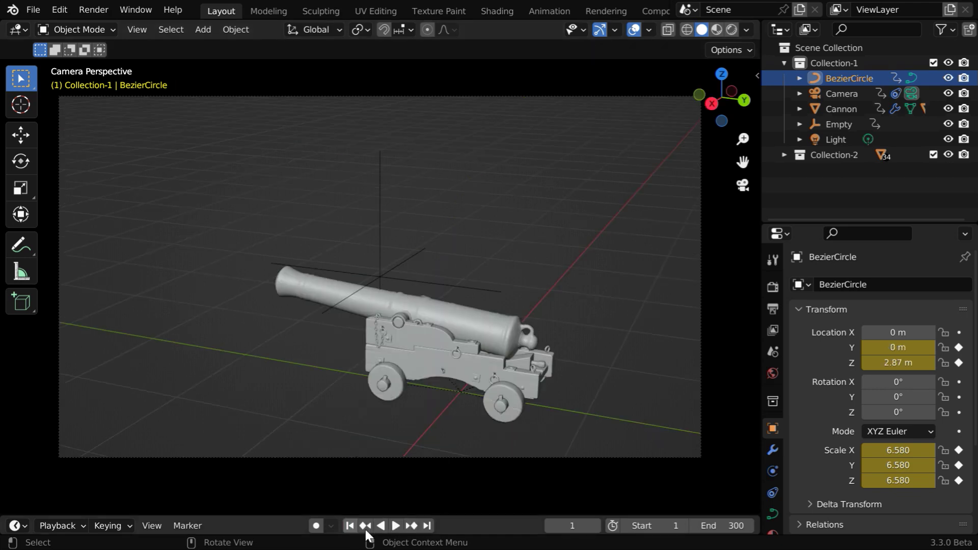
click(397, 527)
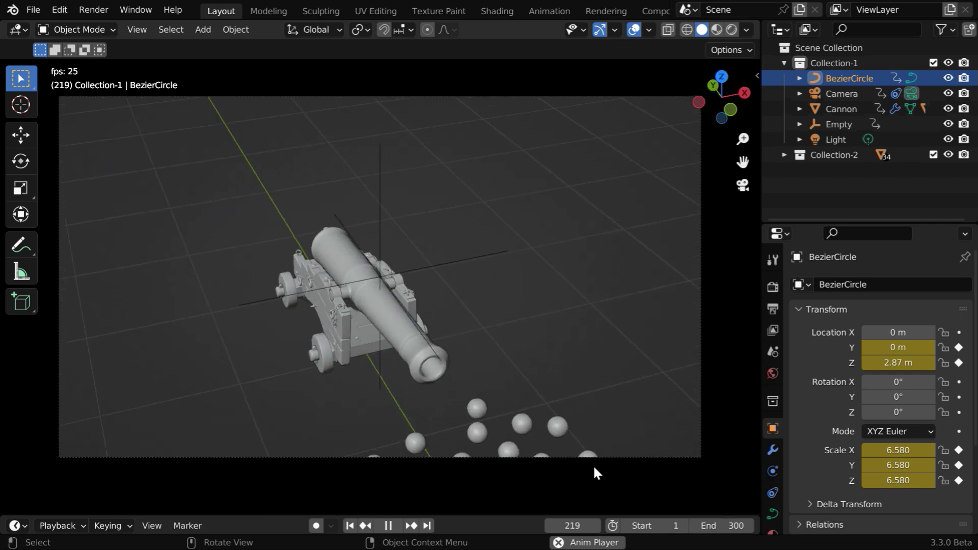
click(391, 525)
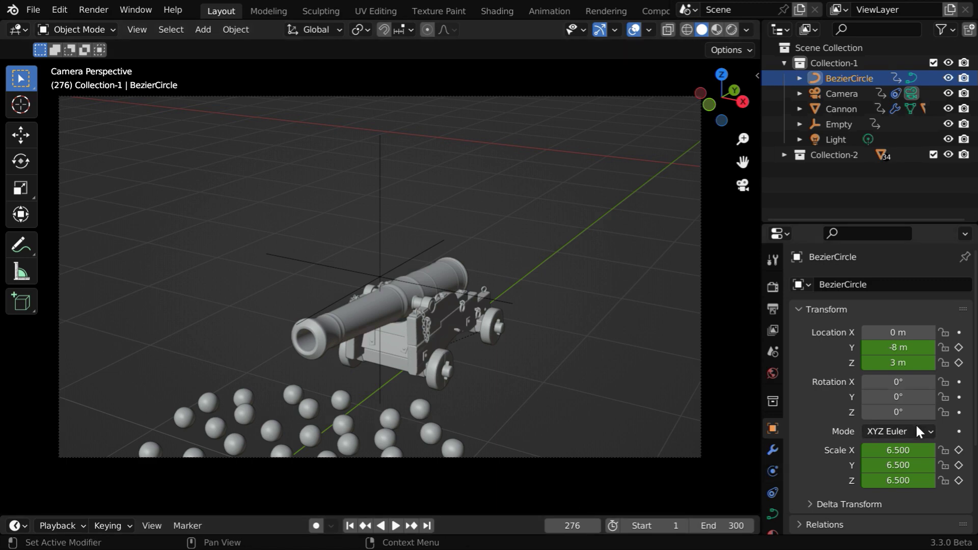
drag(903, 412, 891, 382)
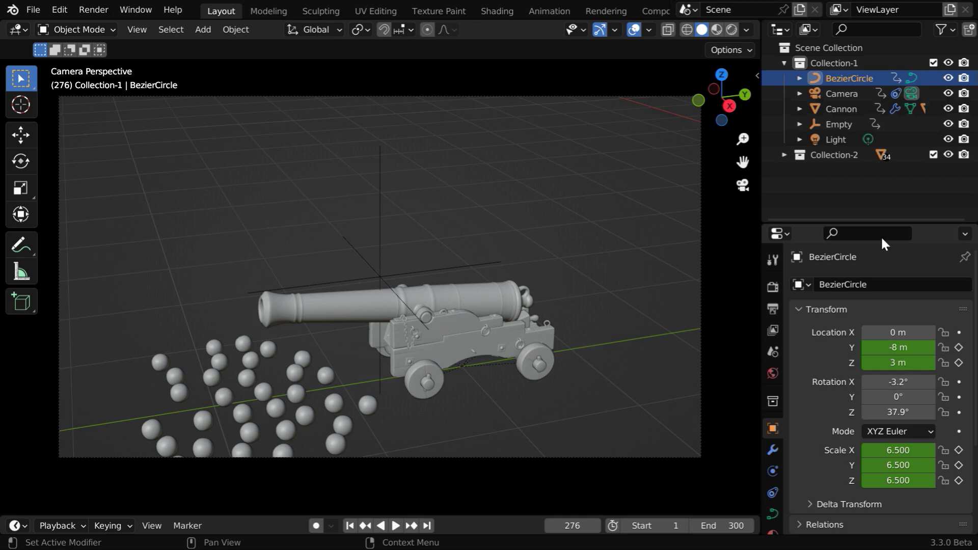
Step: Give the Camera a 57.6 mm focal length and switch the viewport to Rendered shading
click(845, 94)
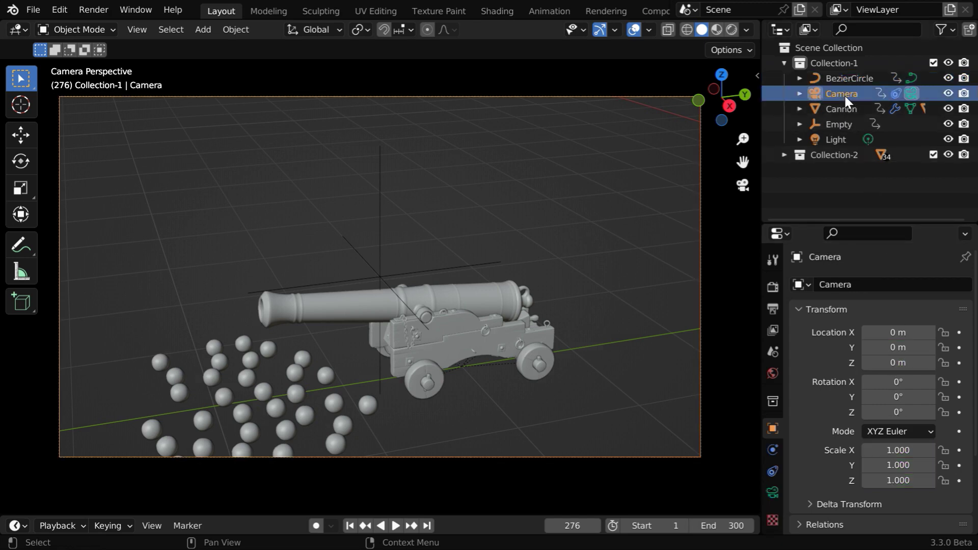
click(773, 492)
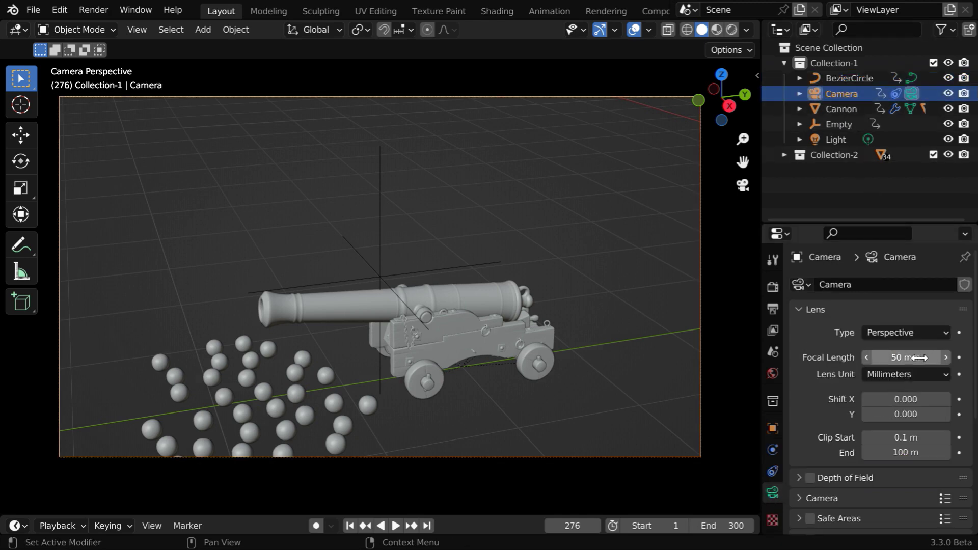
mouse_move(920, 358)
mouse_down()
mouse_move(879, 358)
mouse_move(958, 358)
mouse_move(921, 358)
mouse_up()
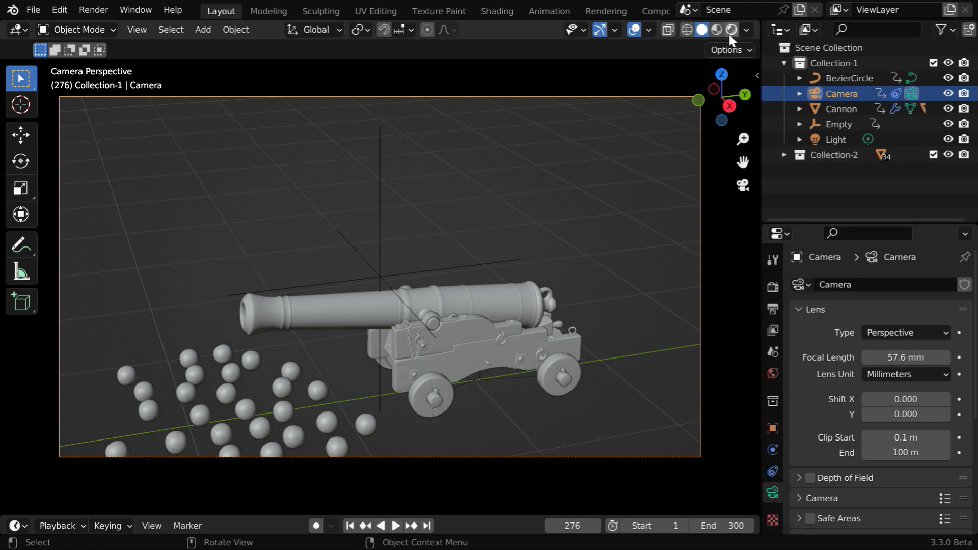
click(731, 31)
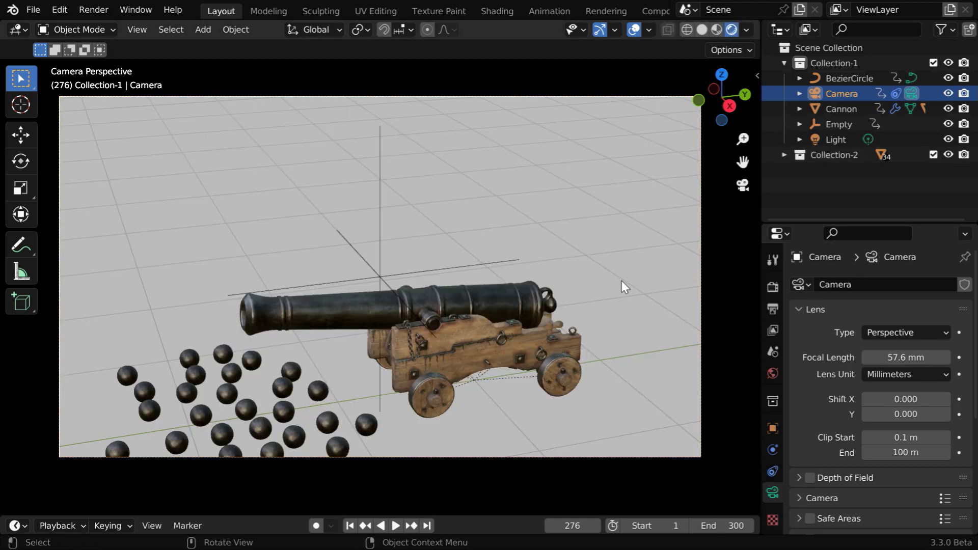
Step: Play the rendered animation from frame 1 to watch the camera orbit the cannon
click(348, 528)
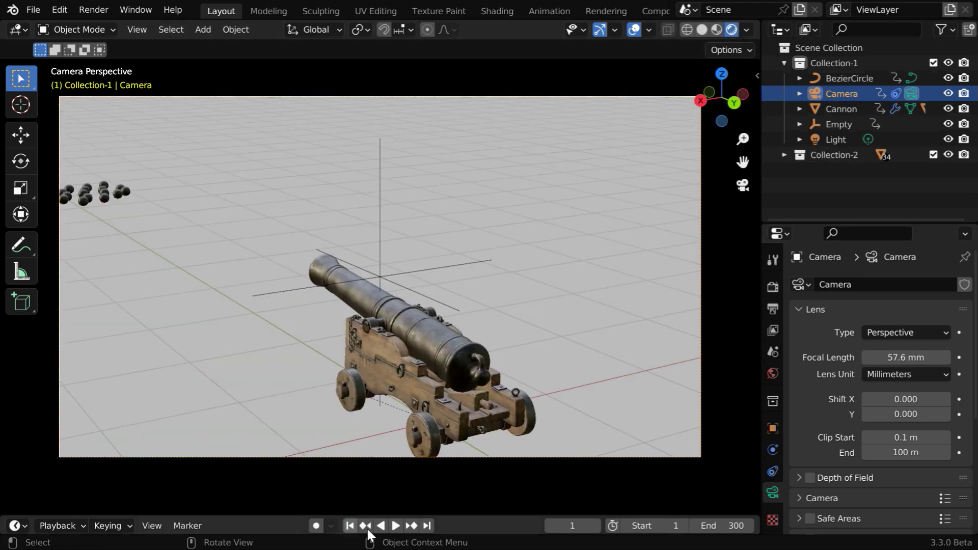
click(395, 526)
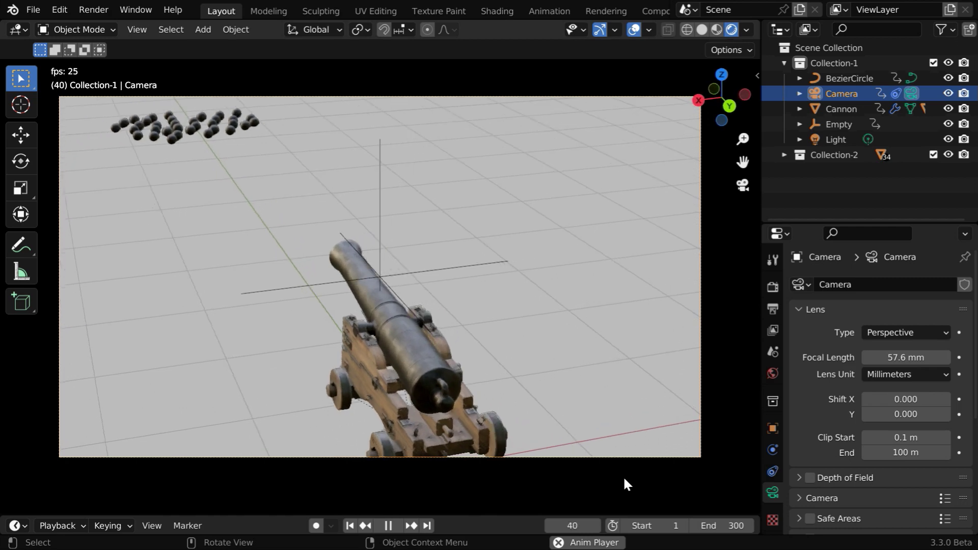